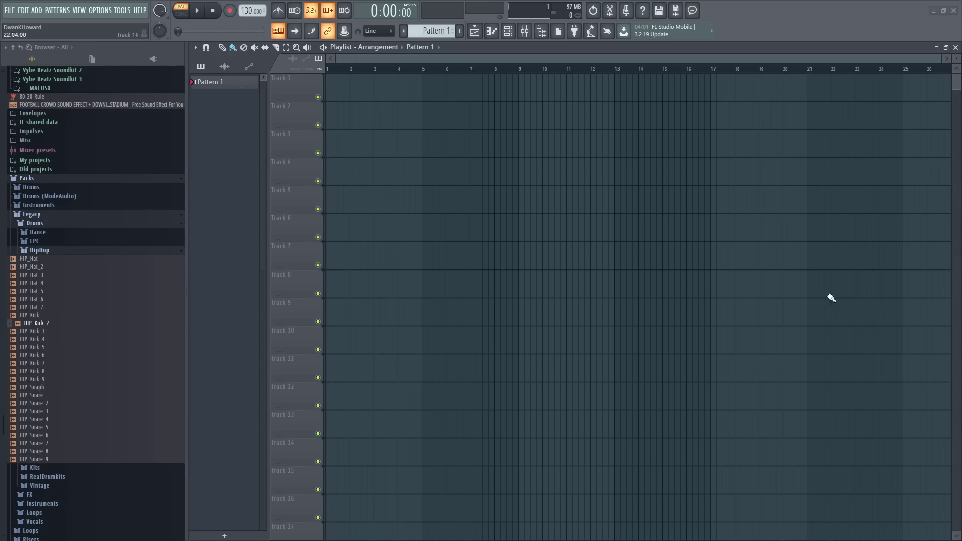
- Open the Channel rack and inspect the samples loaded in the Thump and Butt channels
click(502, 27)
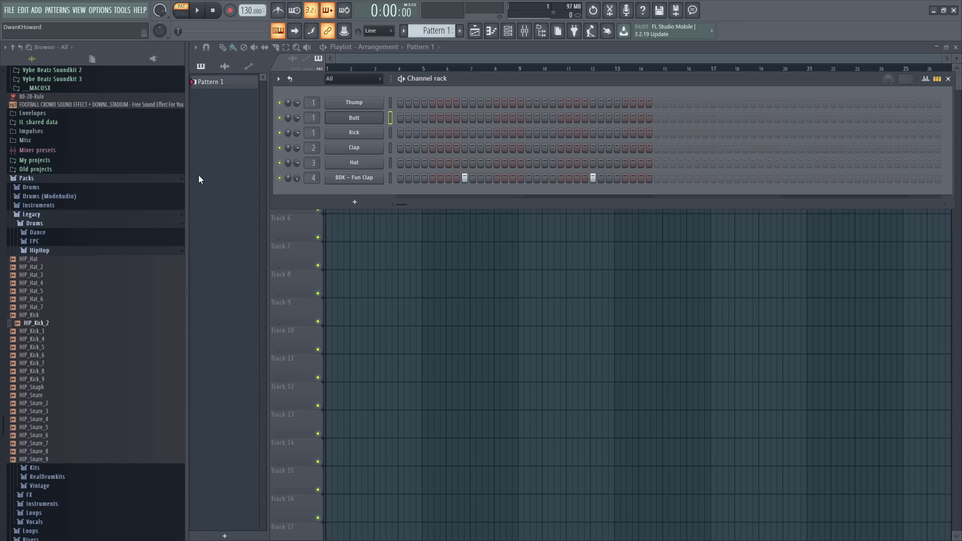
click(373, 103)
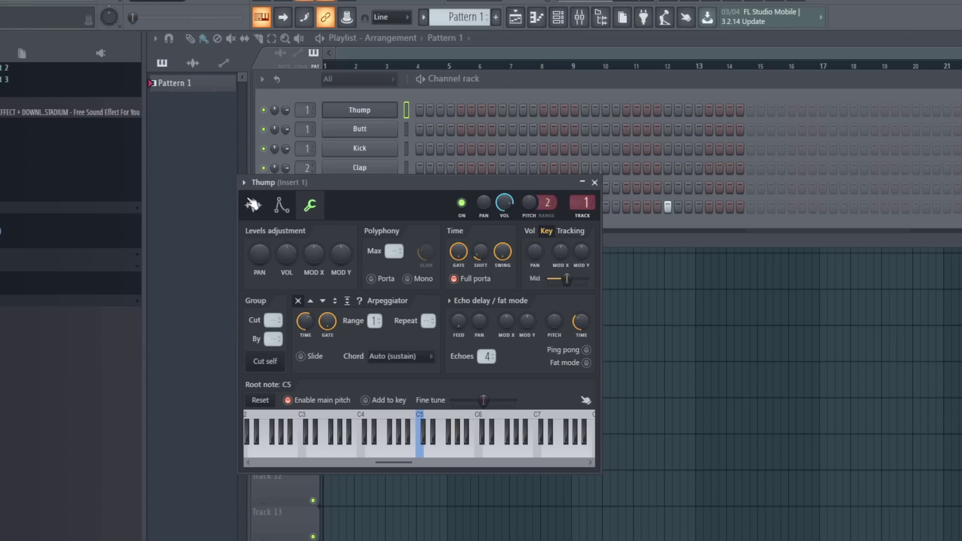
click(253, 205)
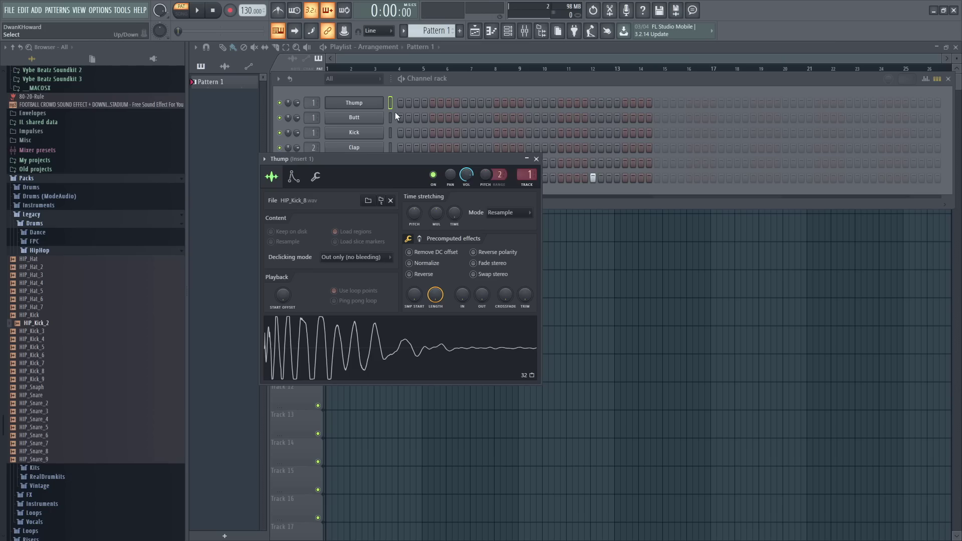
click(406, 129)
click(371, 117)
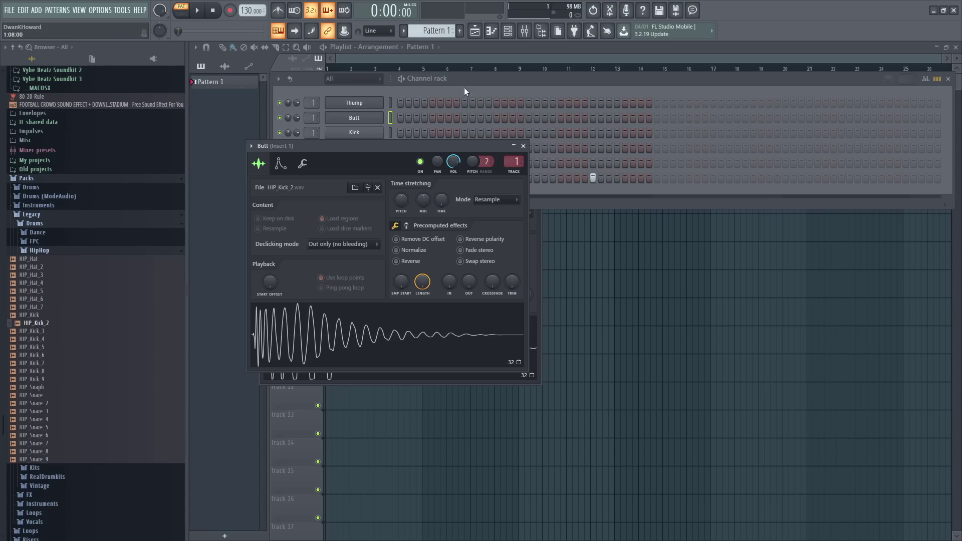
click(372, 106)
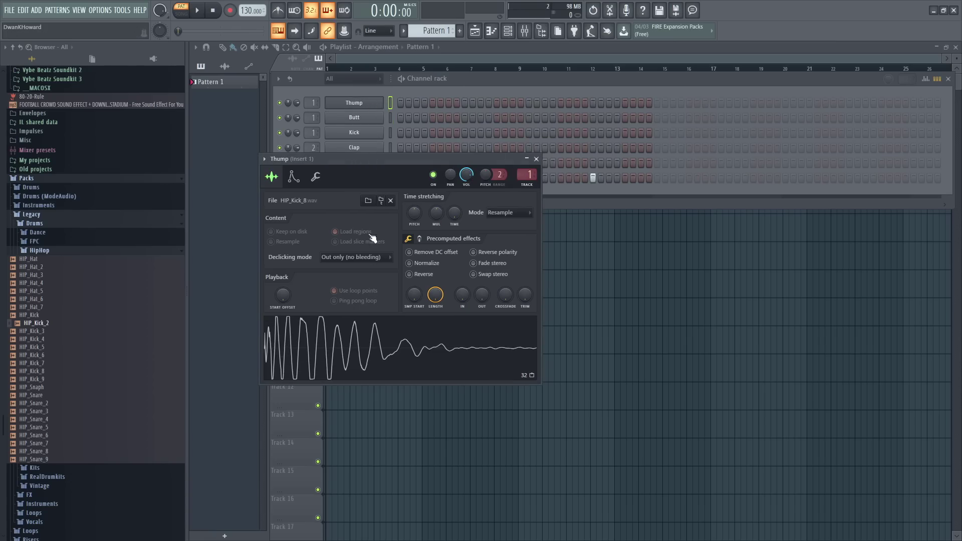
click(401, 343)
click(379, 104)
click(381, 104)
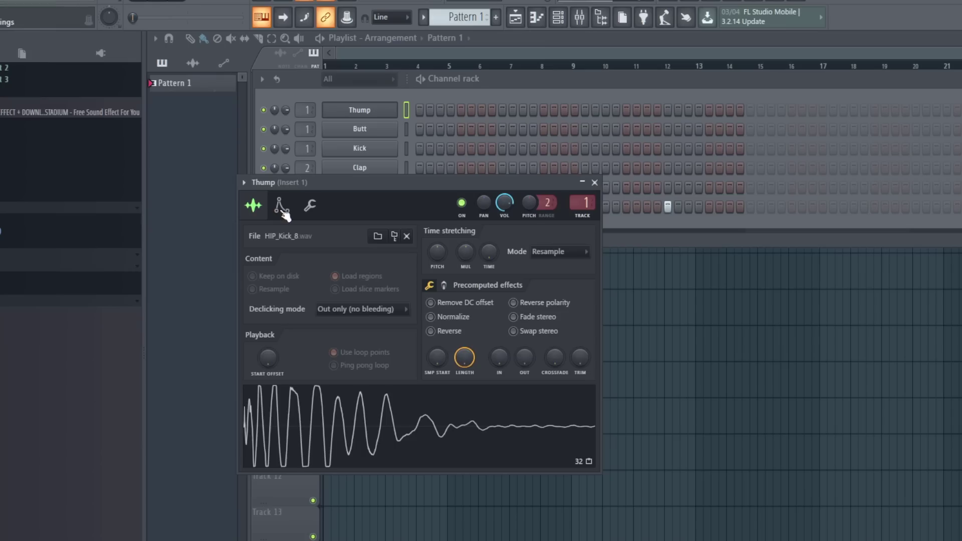
- Open the Thump channel's volume envelope and adjust it to zero delay and zero attack
click(294, 178)
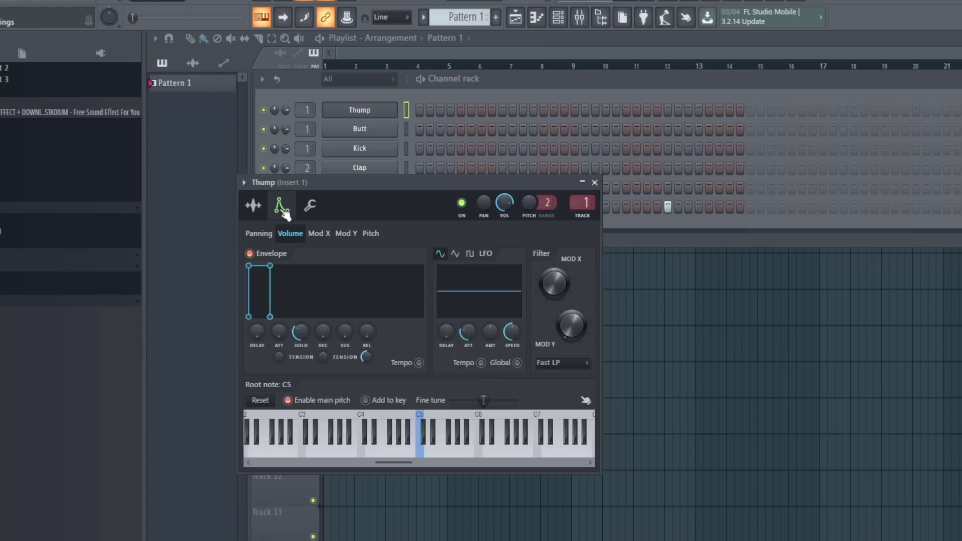
right_click(253, 329)
right_click(277, 330)
right_click(279, 332)
click(293, 339)
right_click(300, 332)
click(314, 339)
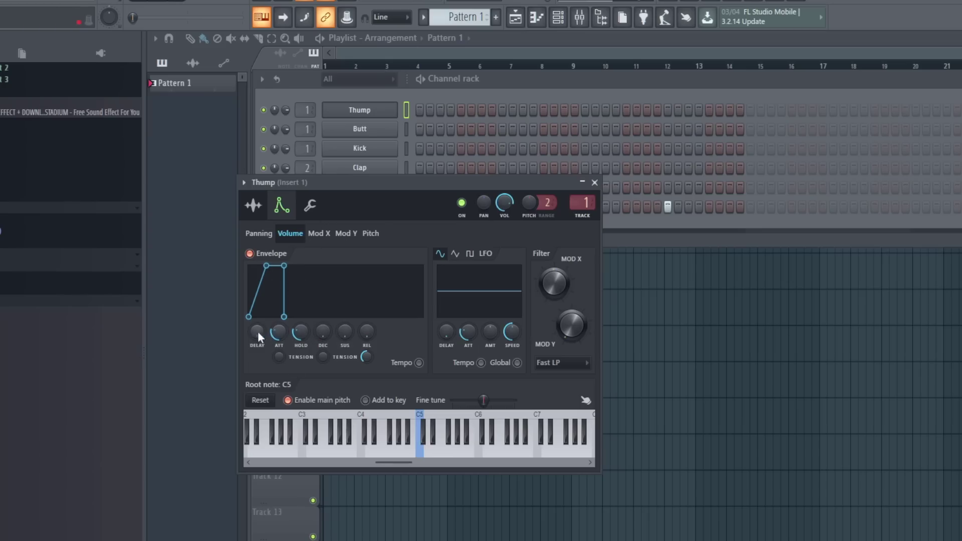
drag(275, 335, 275, 359)
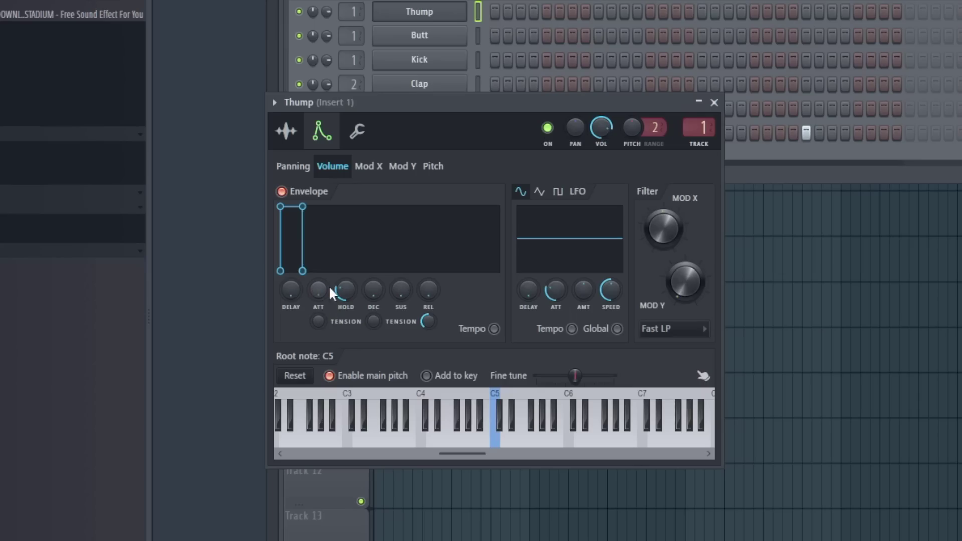
- Lengthen the hold of Thump's volume envelope slightly and bring its sustain and release down to zero
drag(345, 289, 367, 292)
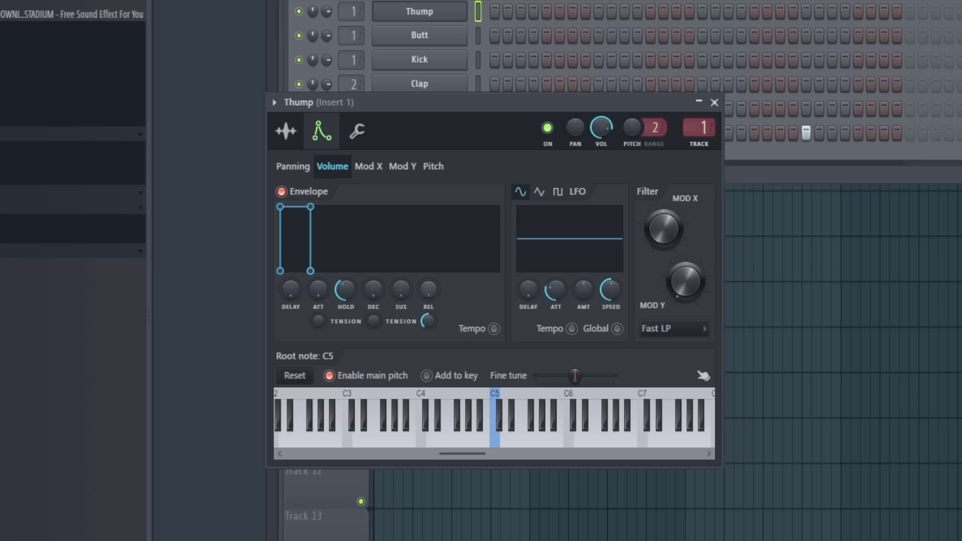
drag(345, 293, 428, 281)
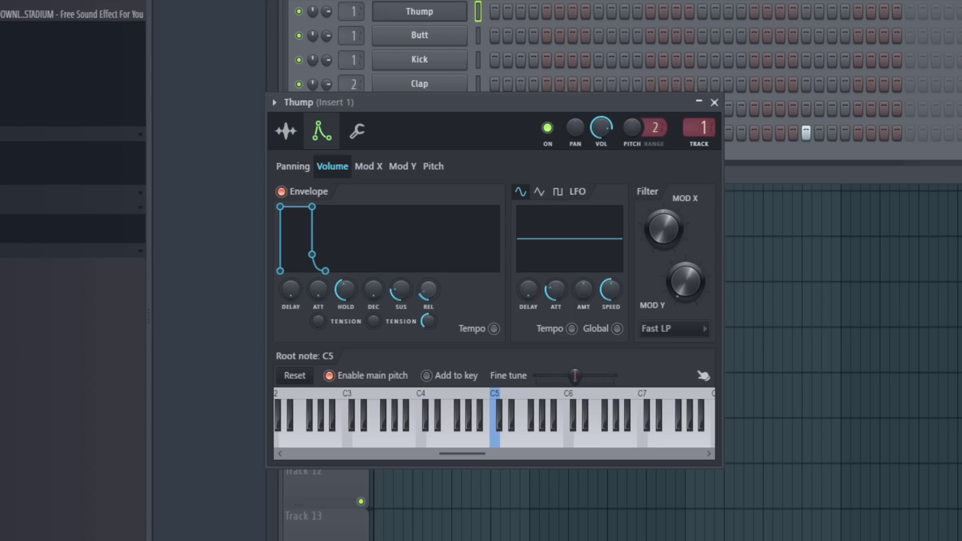
drag(428, 281, 428, 296)
drag(397, 281, 397, 301)
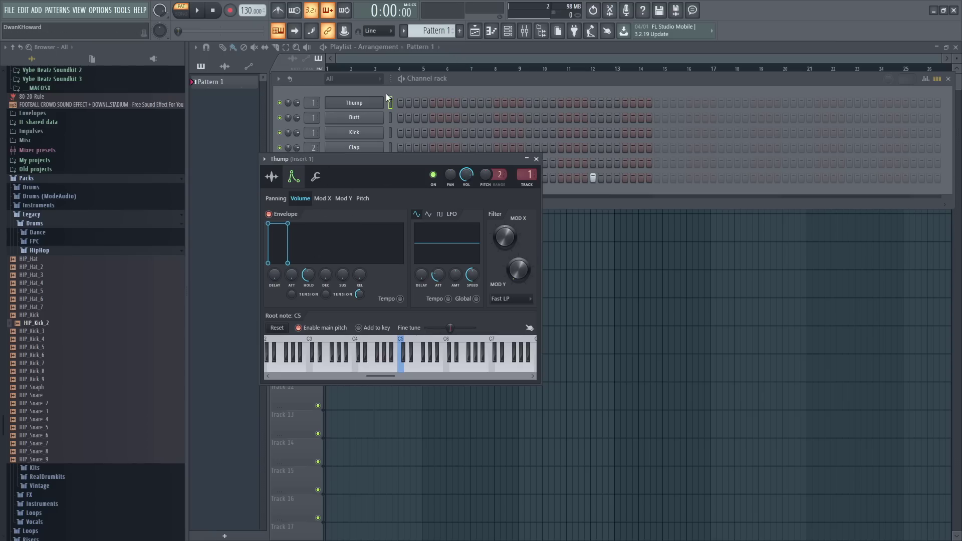
- Open the Butt channel's volume envelope and lengthen its hold slightly
click(391, 118)
click(368, 123)
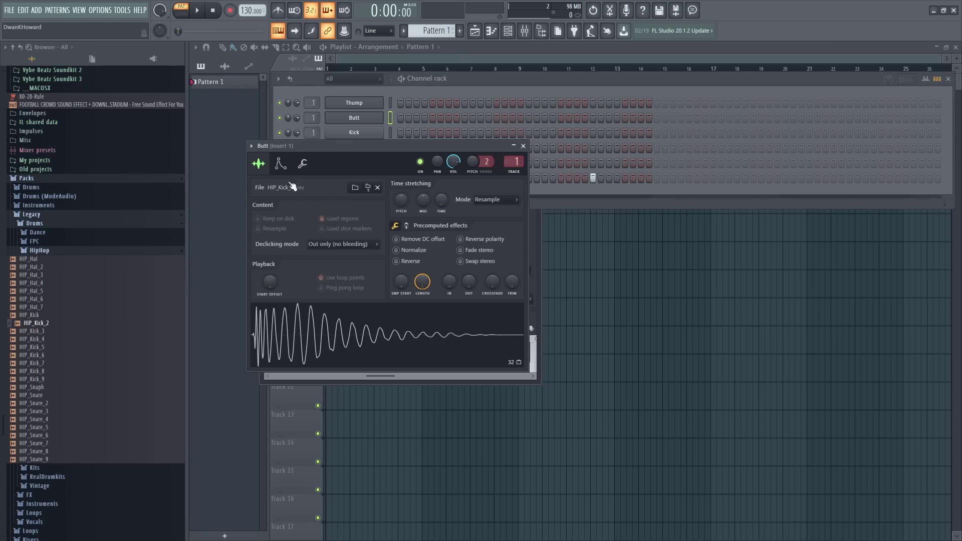
click(280, 164)
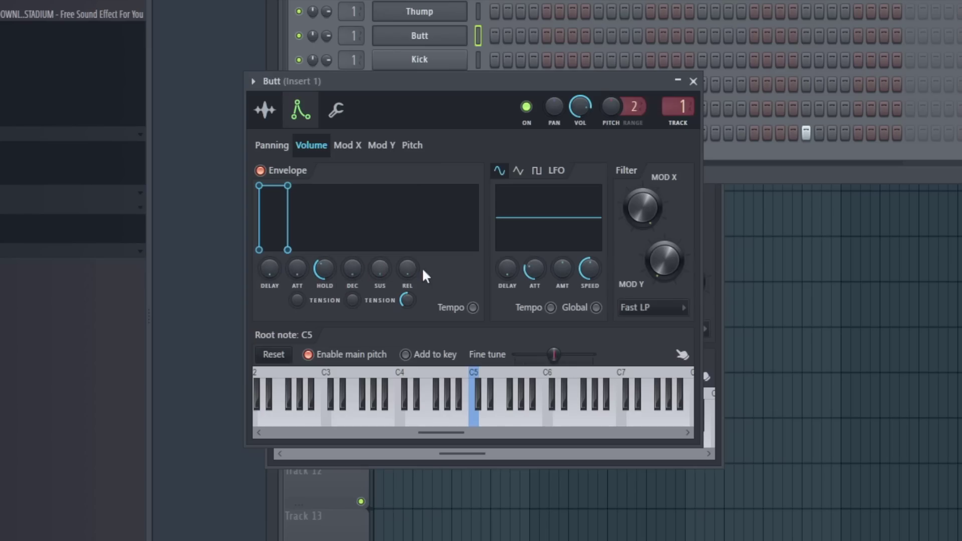
drag(327, 265, 329, 169)
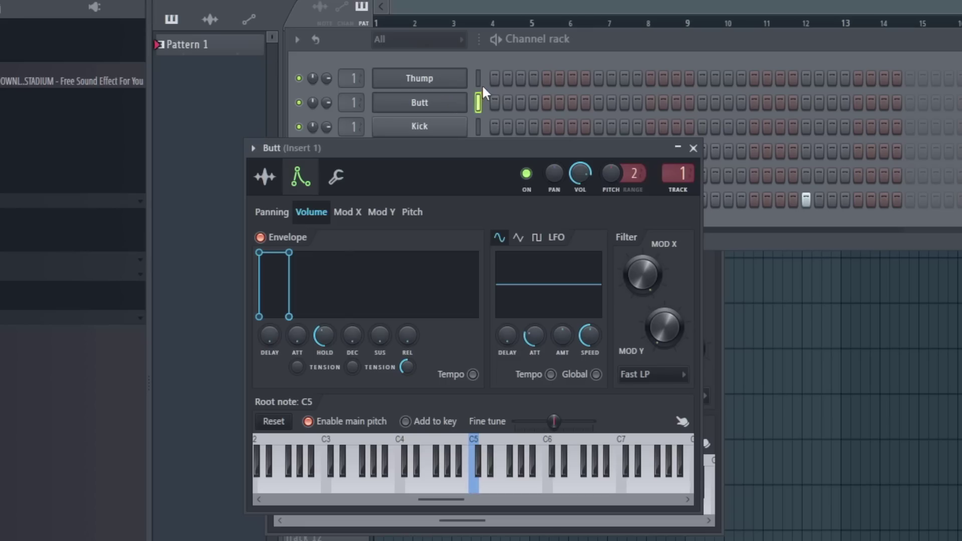
- Place Thump hits on every fourth step across the 32-step pattern, starting from the first step
click(479, 12)
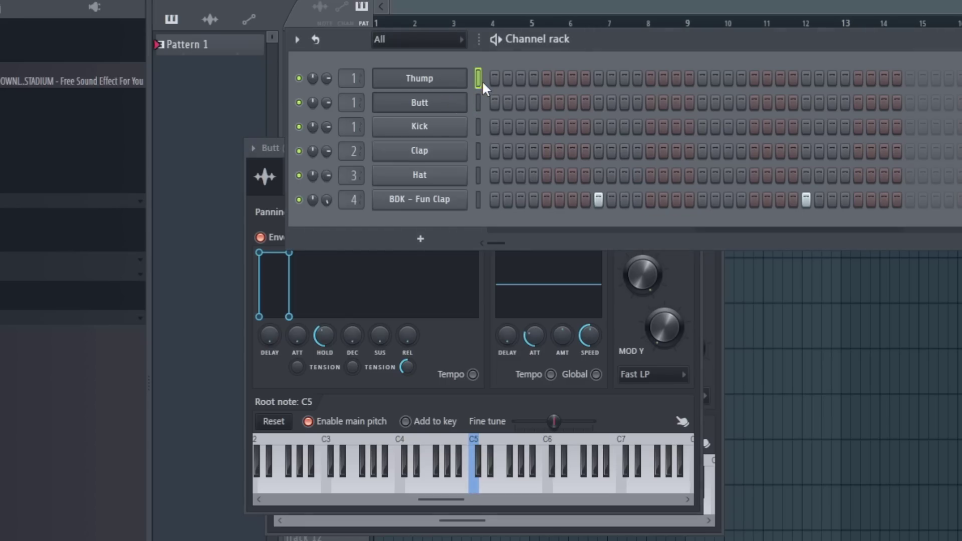
click(482, 97)
click(482, 72)
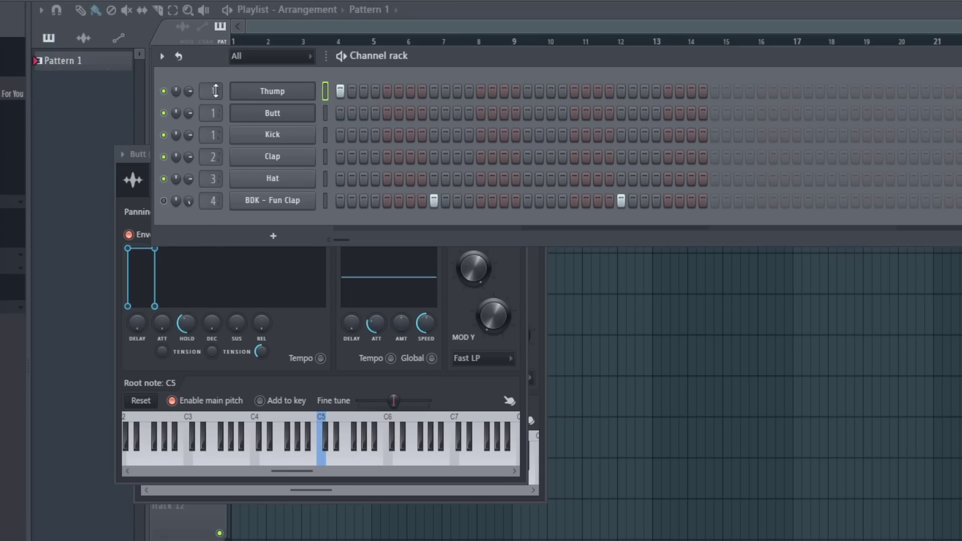
click(387, 92)
click(433, 96)
click(481, 92)
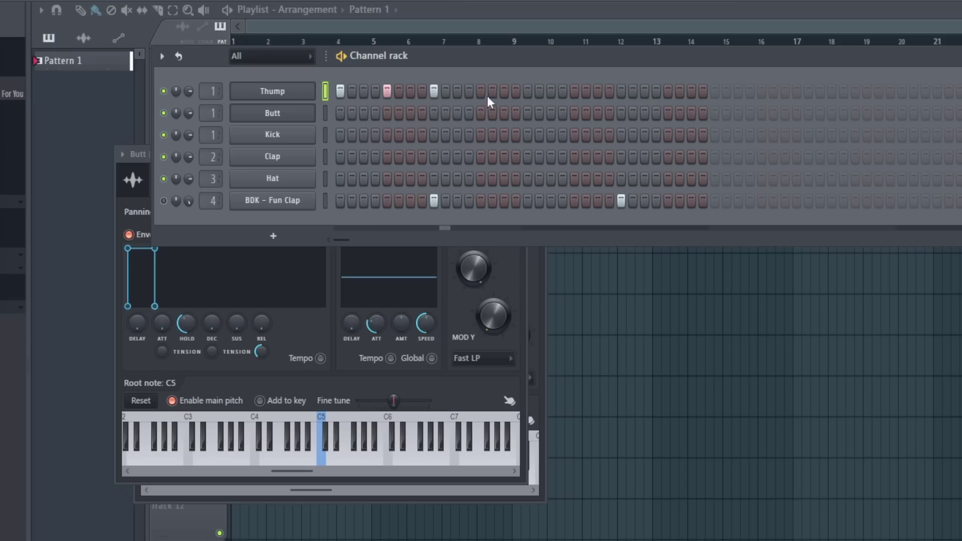
click(574, 92)
click(620, 92)
click(668, 91)
click(528, 92)
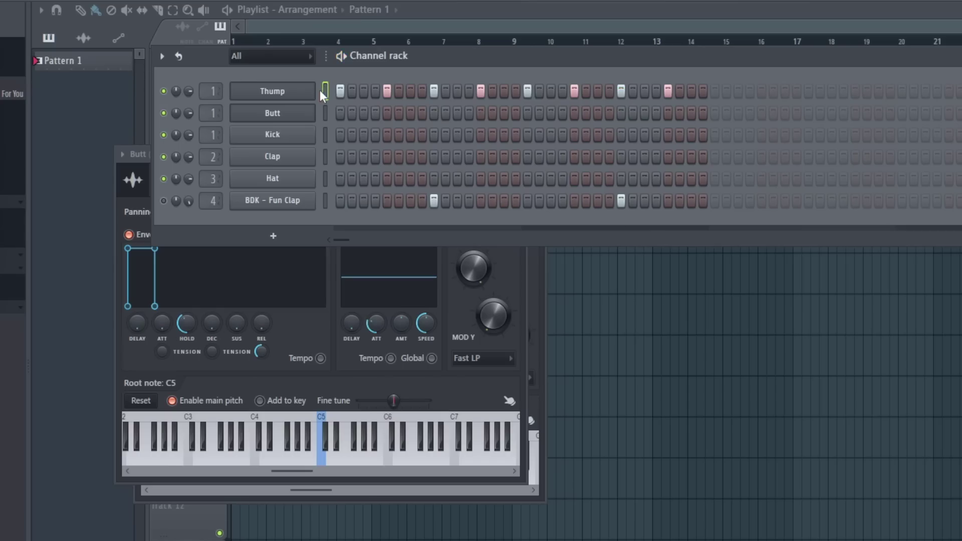
- Place Butt hits on the same every-fourth-step positions as Thump and mute the Thump channel
click(290, 93)
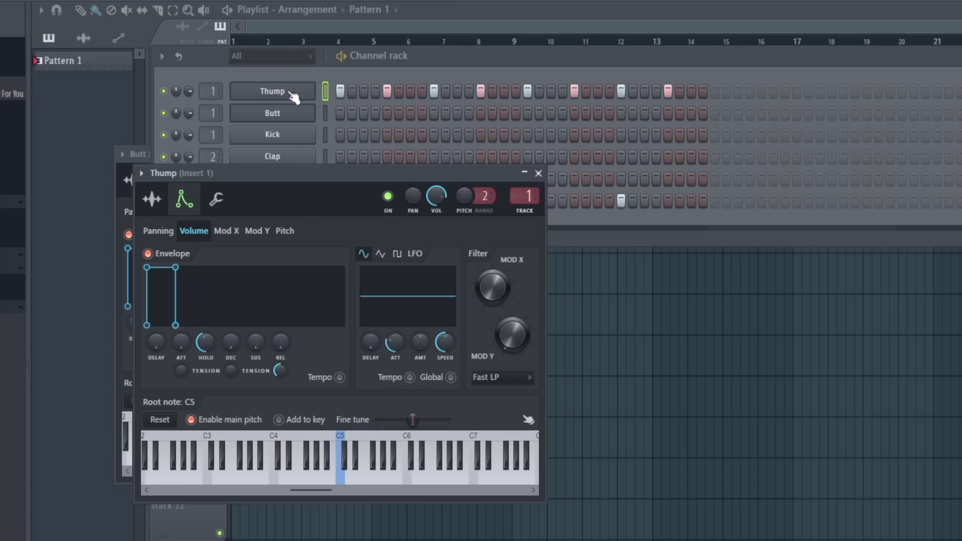
click(340, 112)
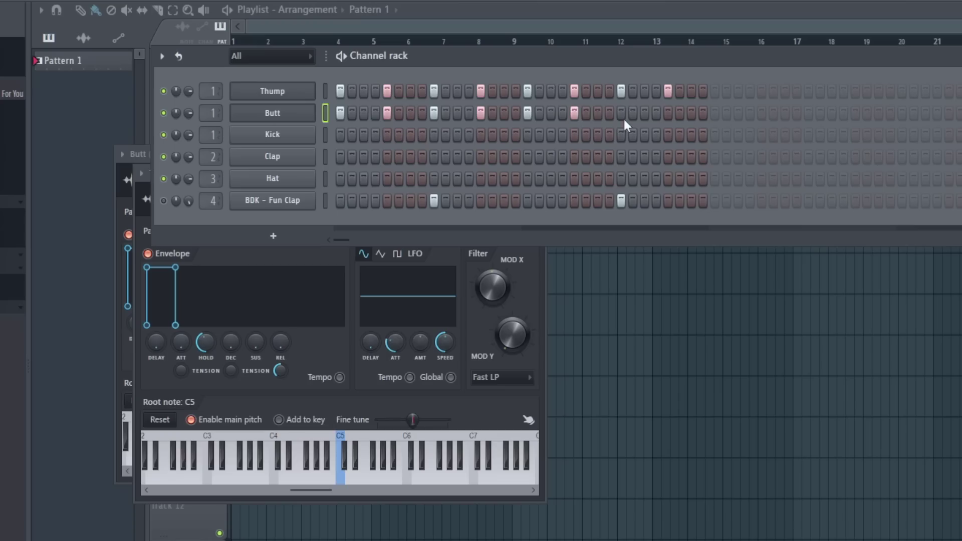
click(163, 91)
- Lengthen all of the Butt channel's notes to one step in the piano roll and play back the pattern
right_click(286, 122)
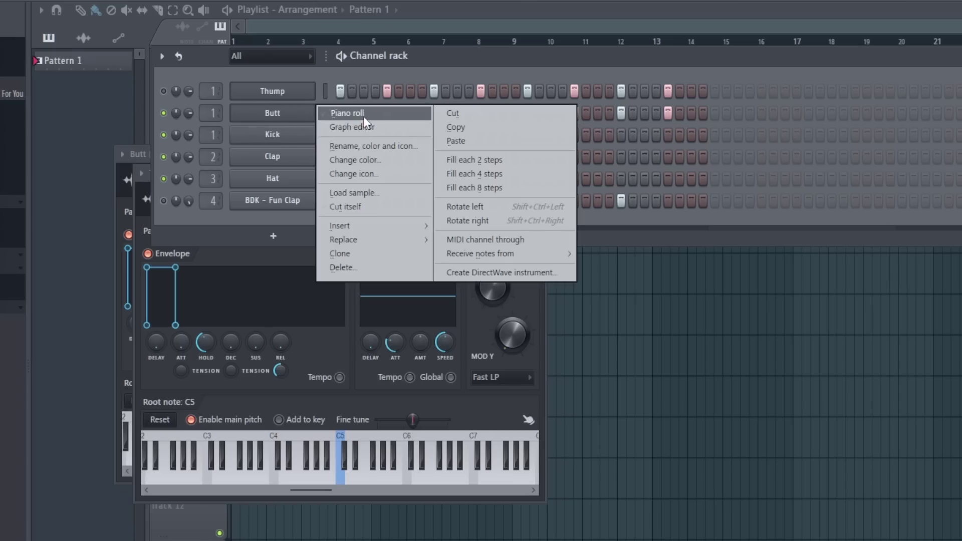
click(363, 116)
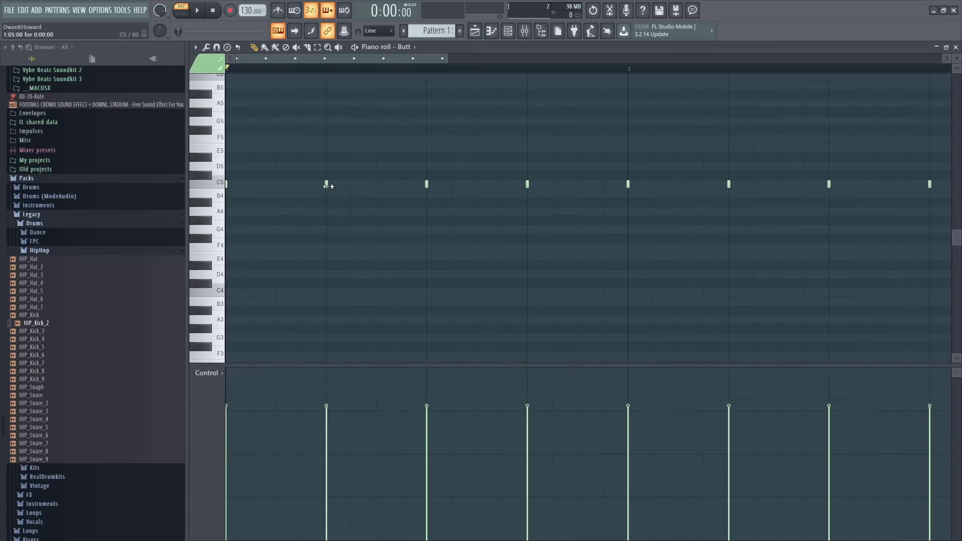
key(ctrl+a)
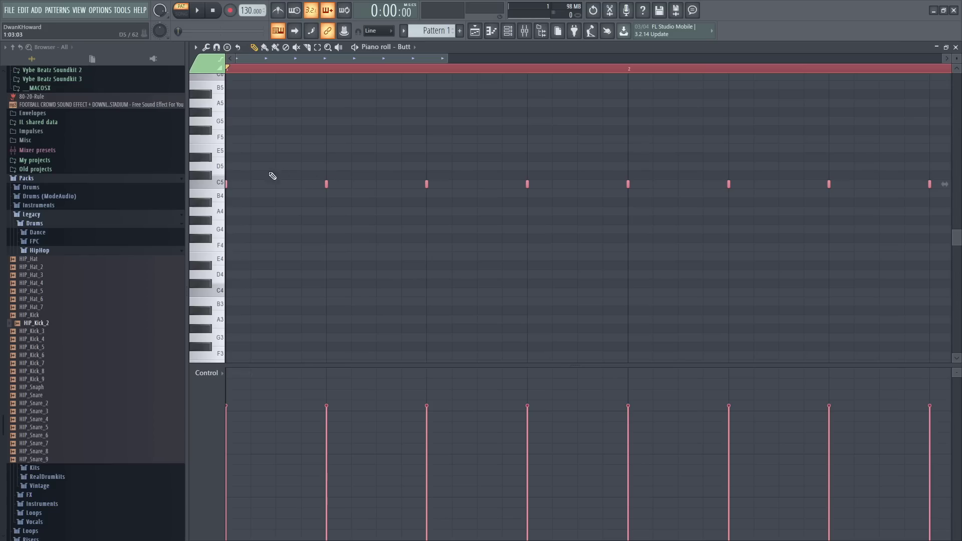
drag(227, 185, 274, 185)
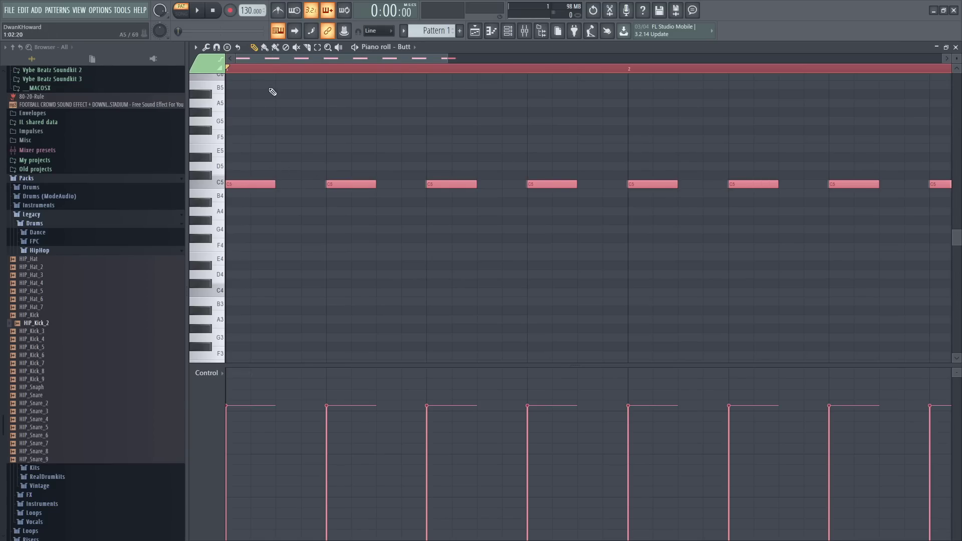
key(space)
key(space)
drag(275, 184, 246, 183)
key(space)
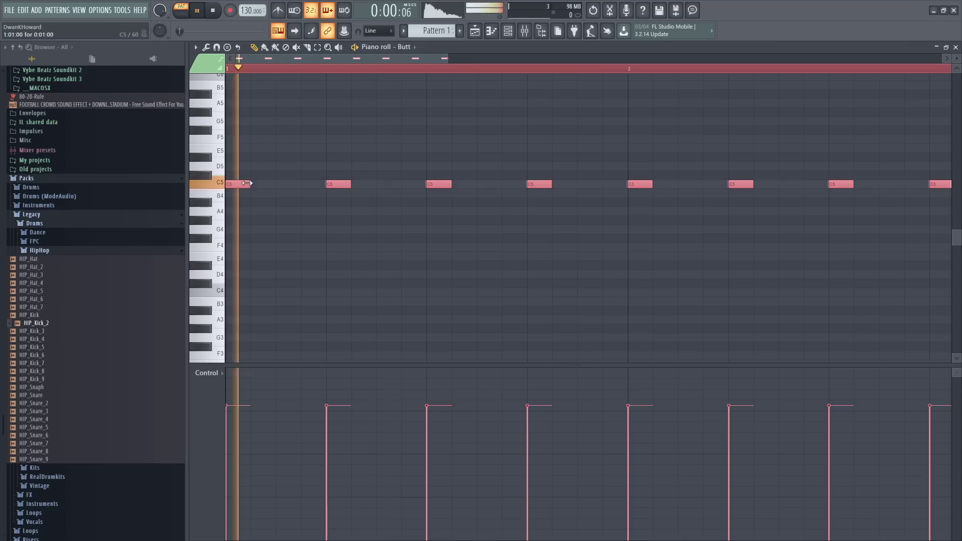
key(space)
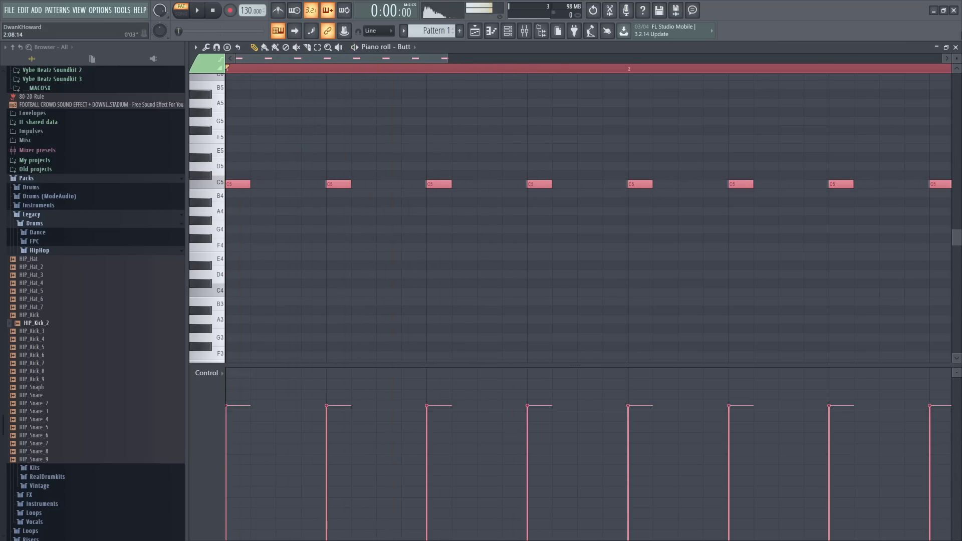
- Close Butt's piano roll and channel settings, and unmute the Thump channel
click(954, 47)
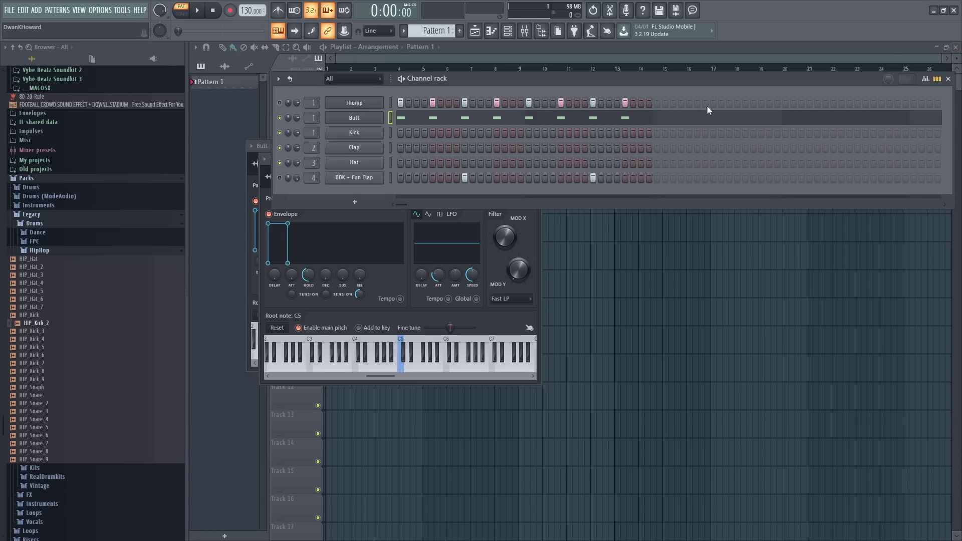
click(350, 120)
click(379, 119)
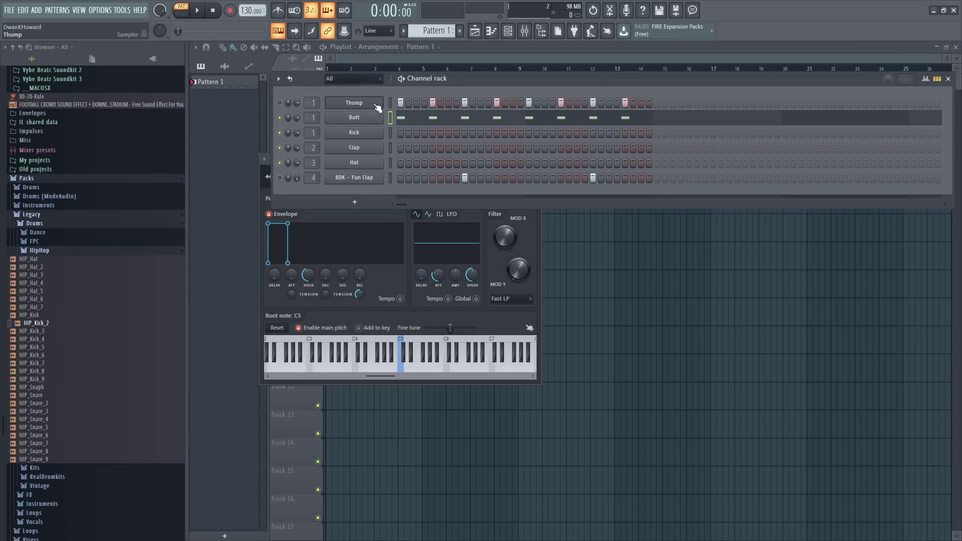
click(279, 103)
- Open Thump in the piano roll, lengthen all its notes to one step and start playback
right_click(371, 102)
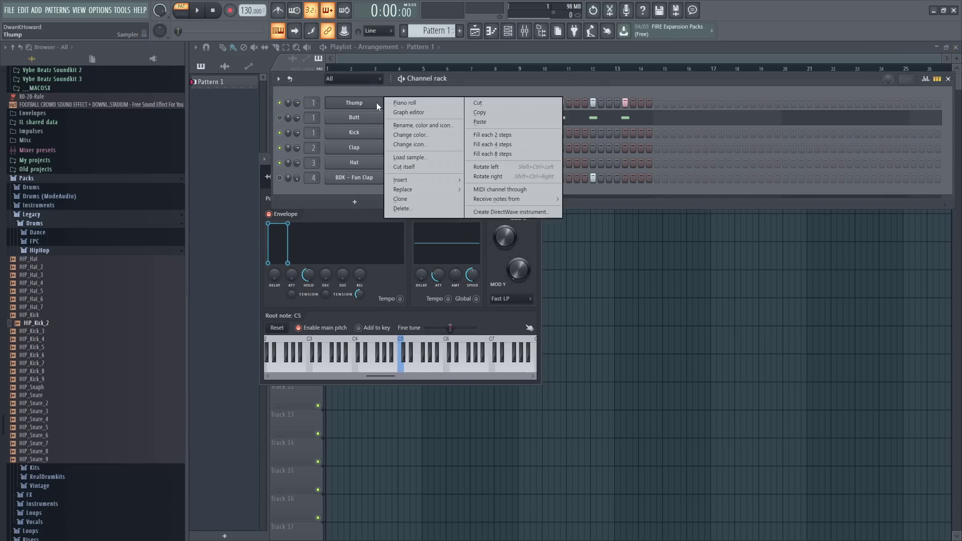
click(405, 103)
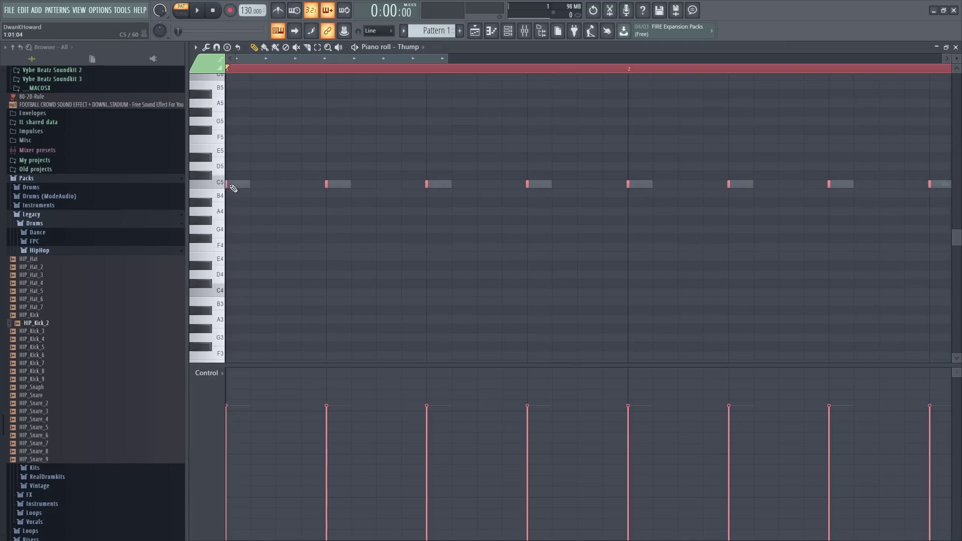
key(space)
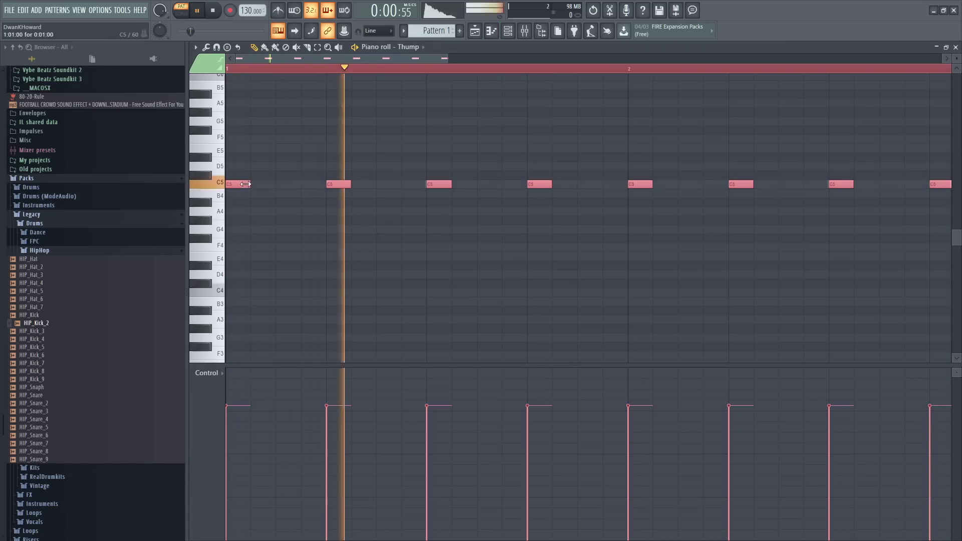
- Try all the Thump notes at two steps long during playback, and undo the change
drag(252, 184, 275, 185)
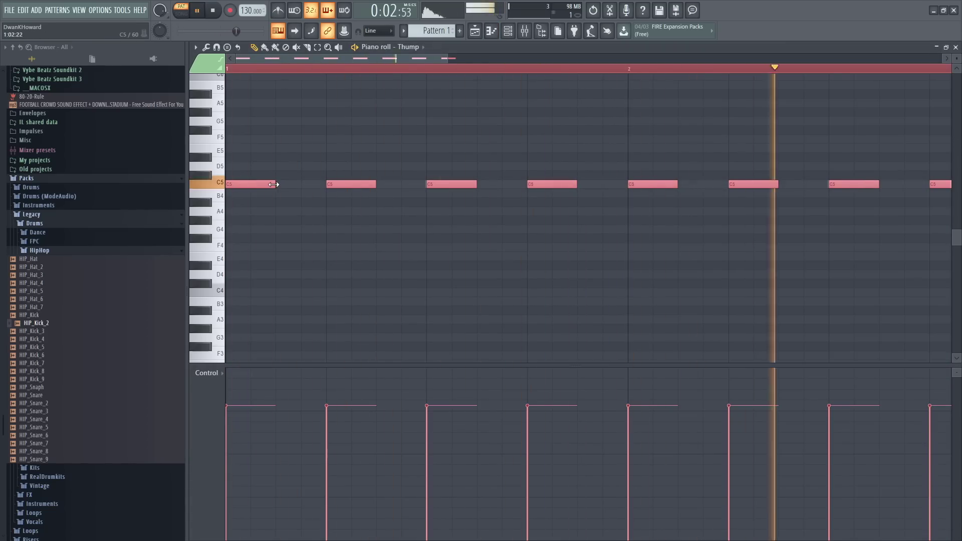
key(ctrl+z)
key(space)
- Set the snap to 1/3 step, extend all Thump notes by one third of a step and audition the pattern
click(391, 30)
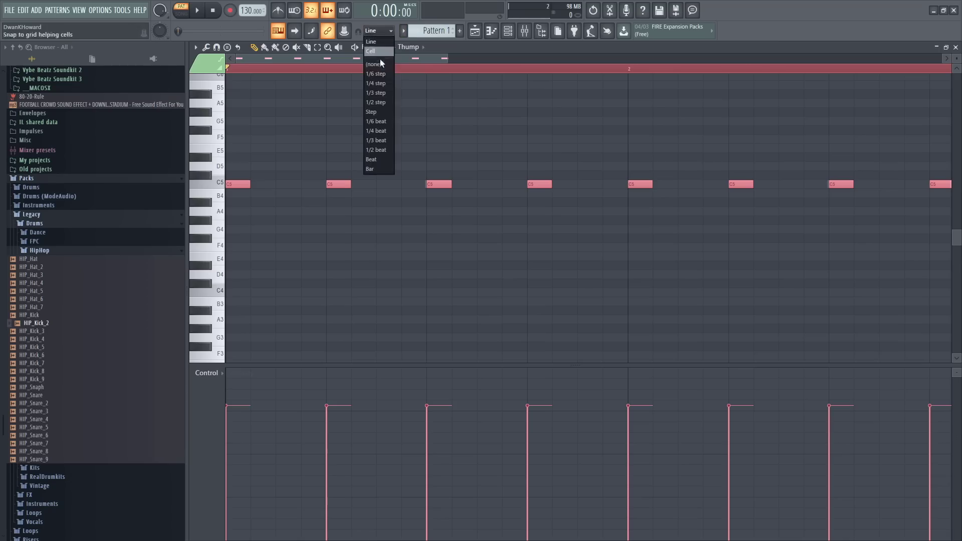
click(376, 93)
drag(250, 185, 256, 185)
key(space)
key(space)
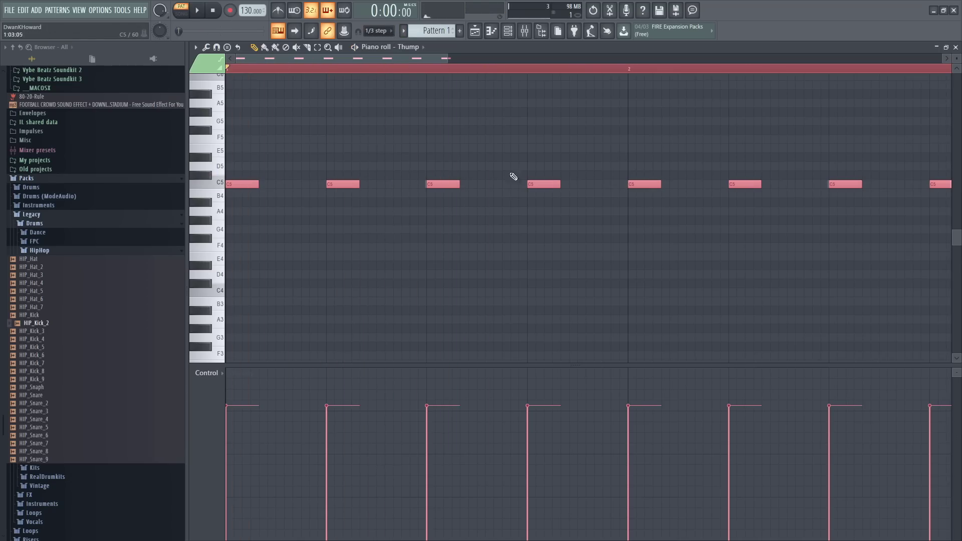
- Close Thump's piano roll, unmute the Butt channel and audition both layers together
click(956, 47)
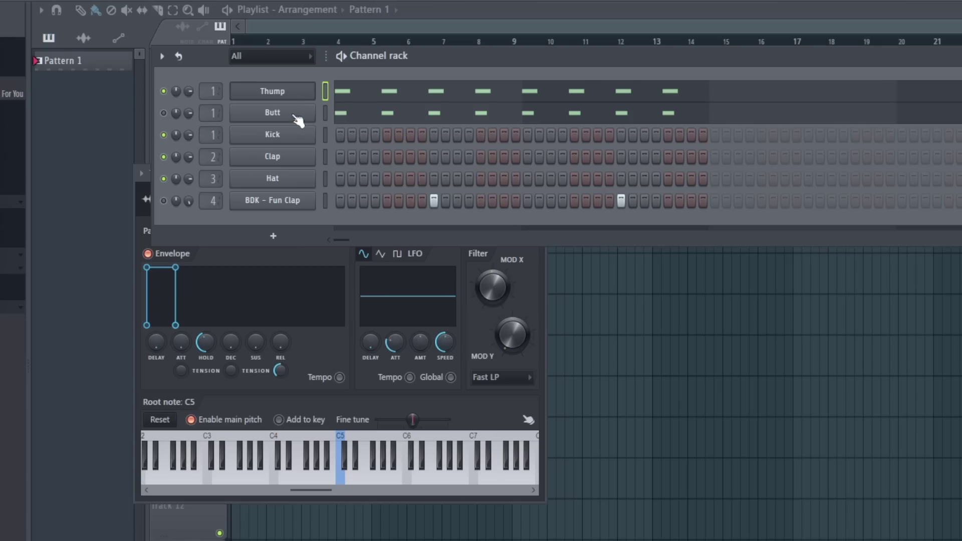
click(164, 113)
key(space)
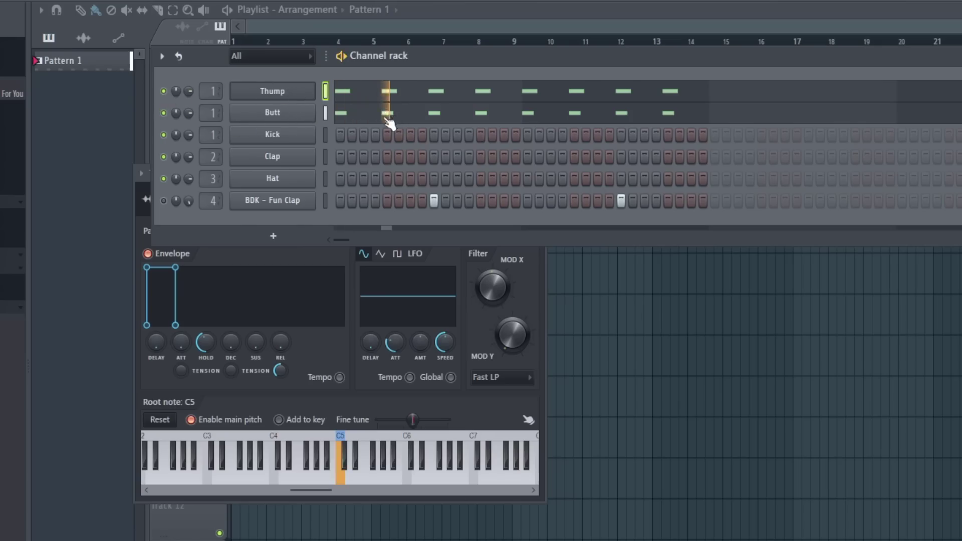
key(space)
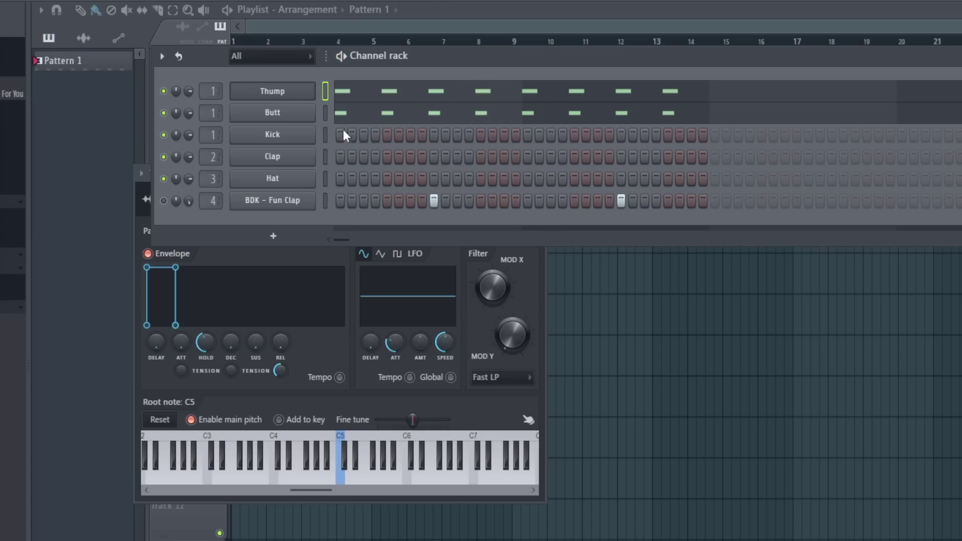
click(291, 98)
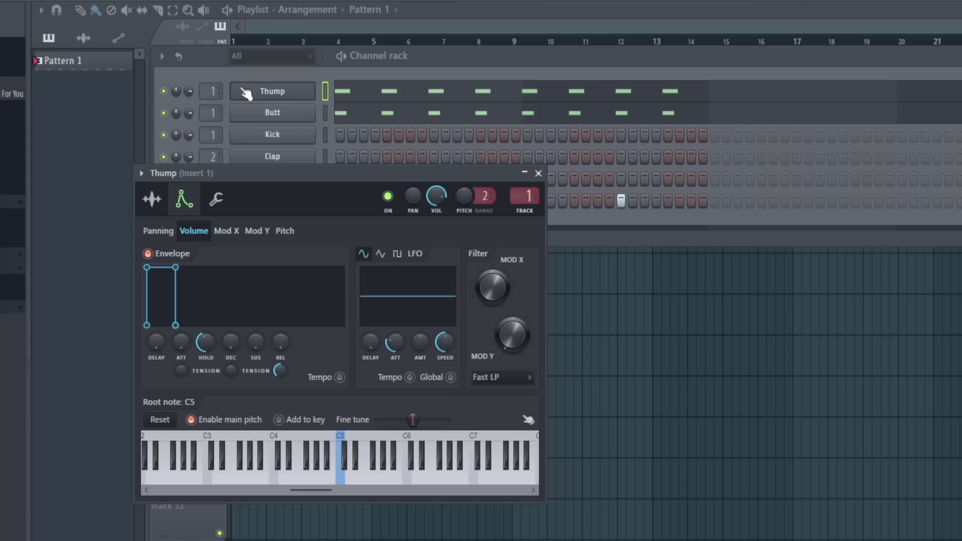
click(280, 115)
click(280, 113)
click(279, 113)
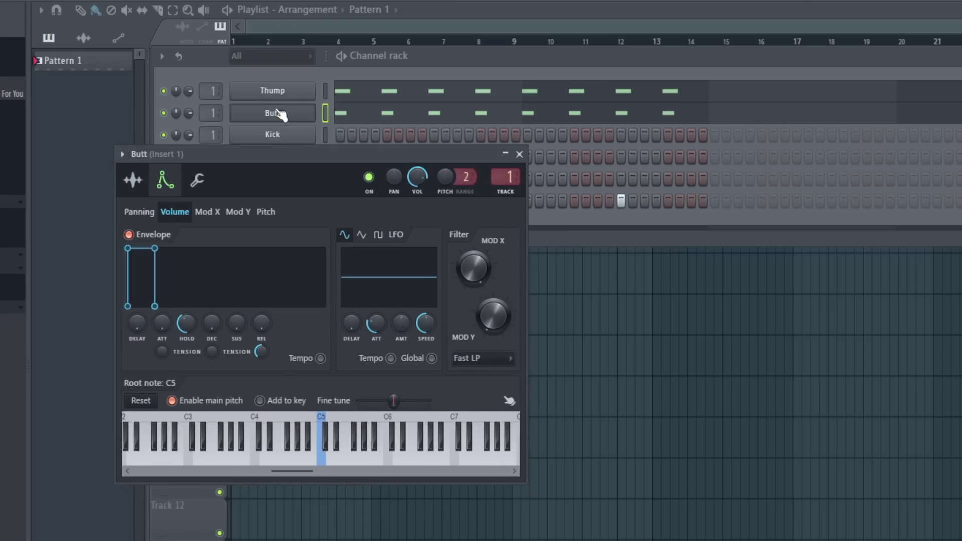
click(204, 189)
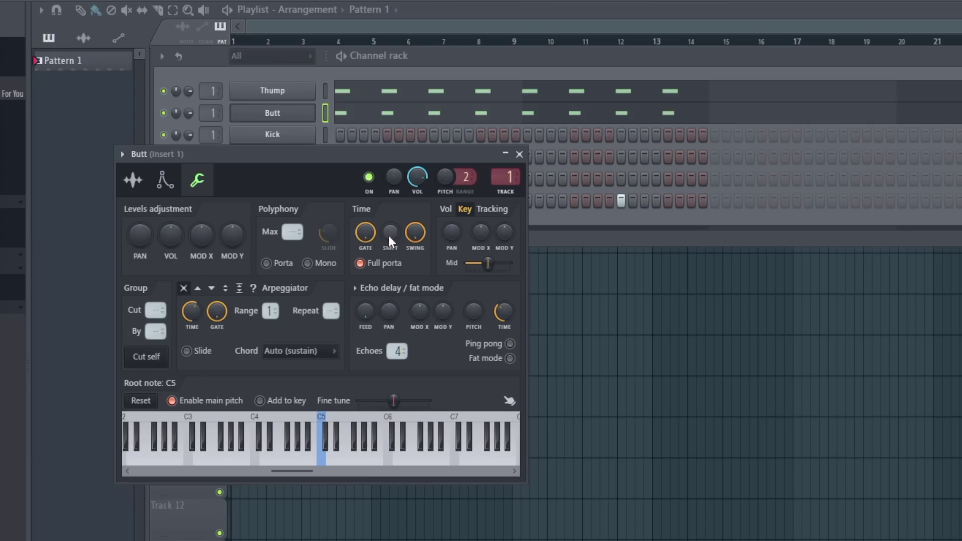
- Increase Butt's time shift slightly during playback and audition the offset against Thump
key(space)
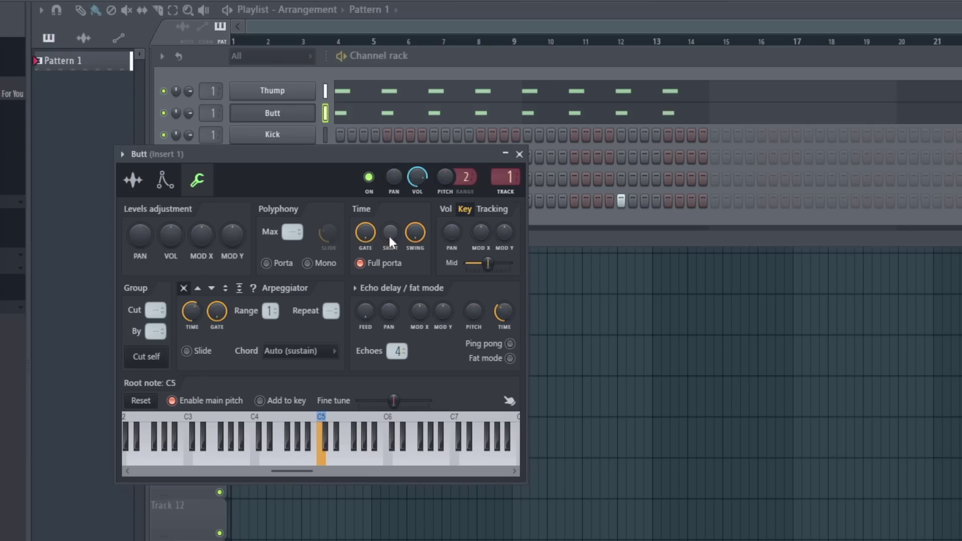
drag(390, 238, 389, 220)
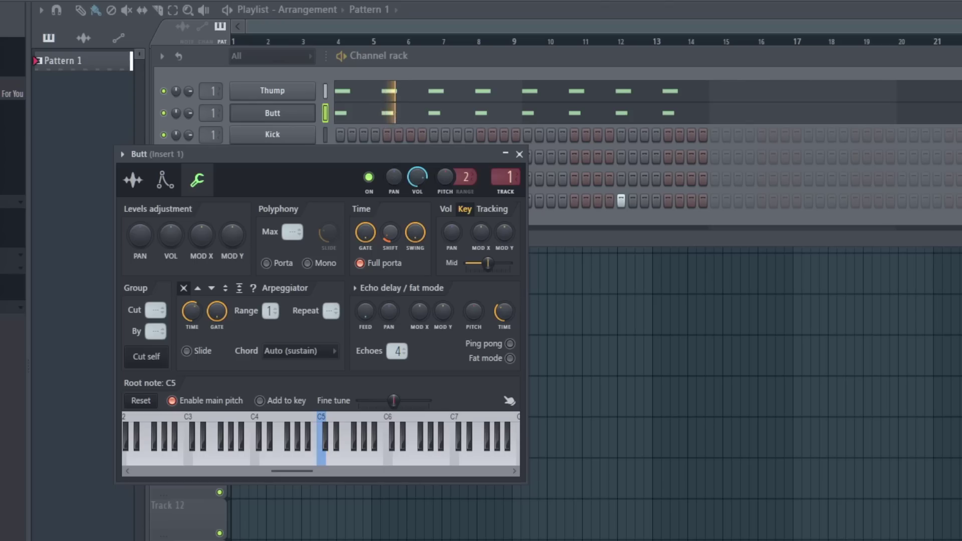
drag(390, 232, 390, 210)
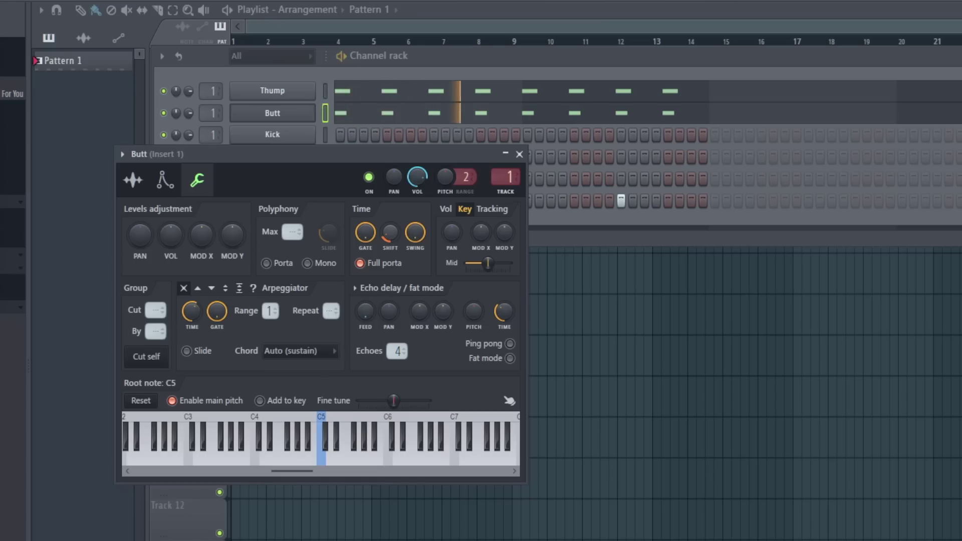
key(space)
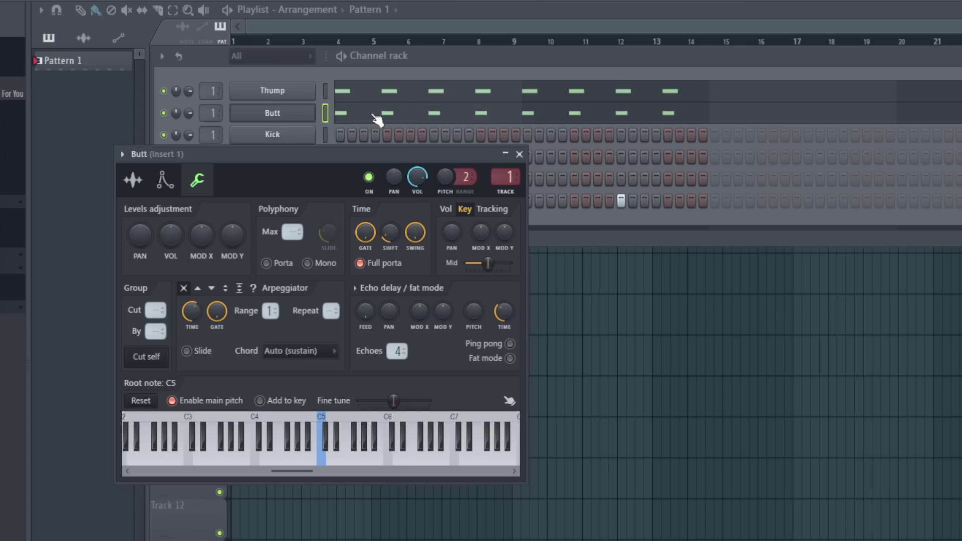
key(space)
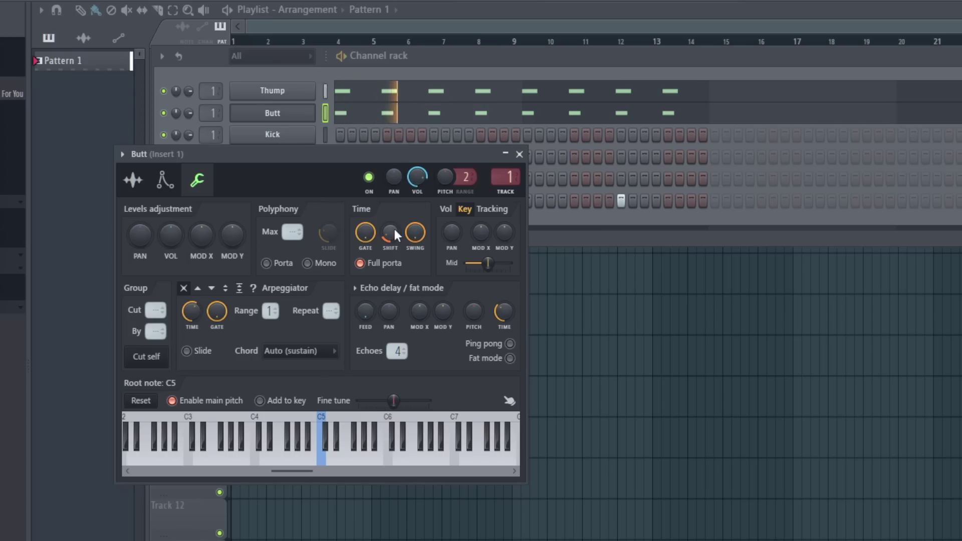
key(space)
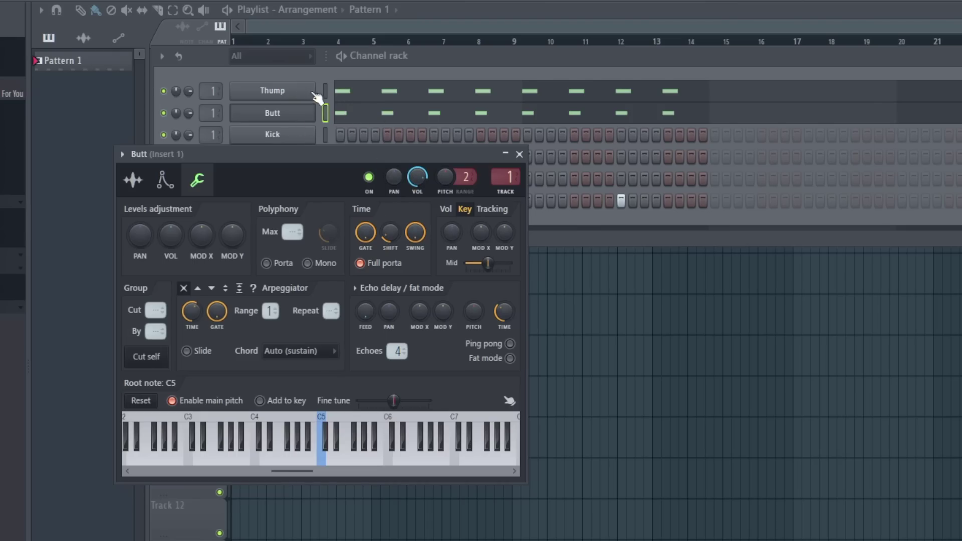
- Transpose all Thump notes up to D#5 in the piano roll, audition them and close the piano roll
click(365, 96)
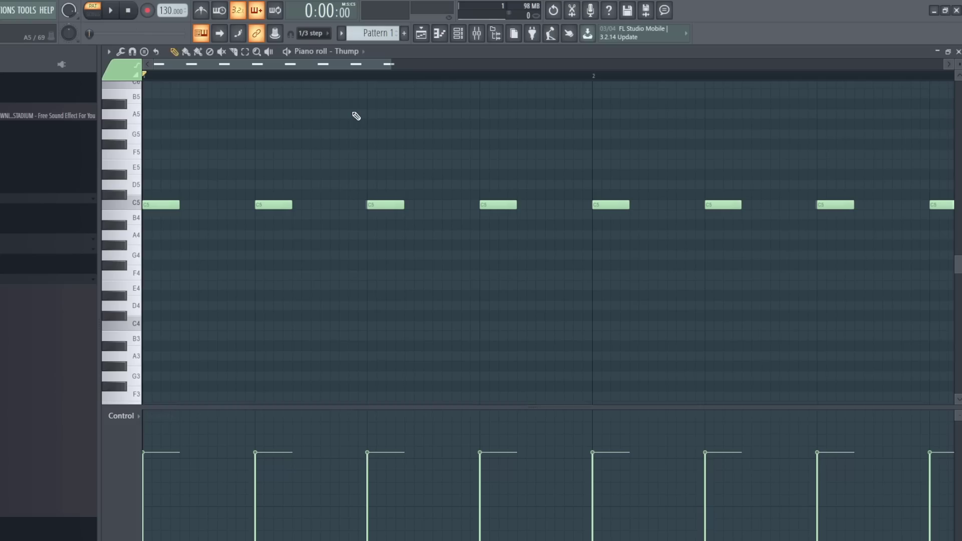
key(ctrl+a)
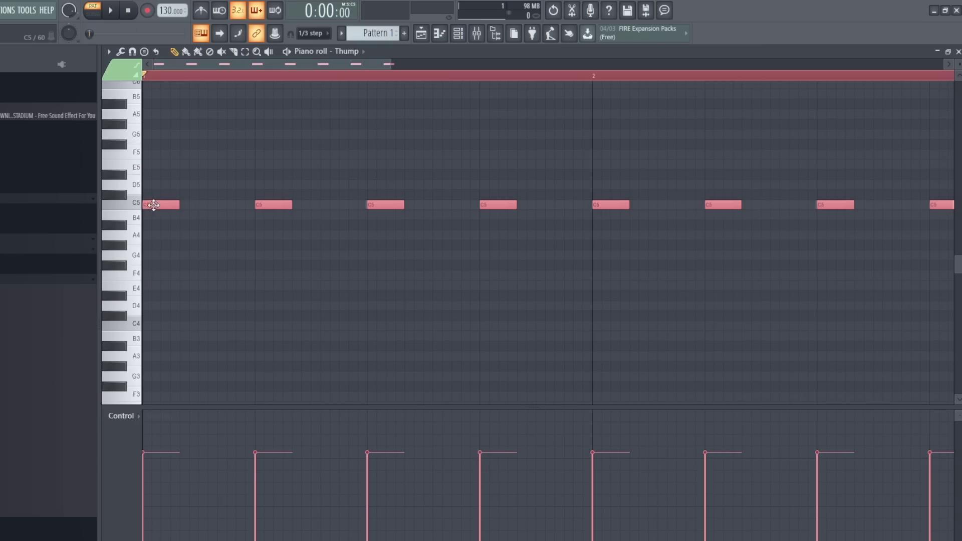
drag(152, 207, 150, 175)
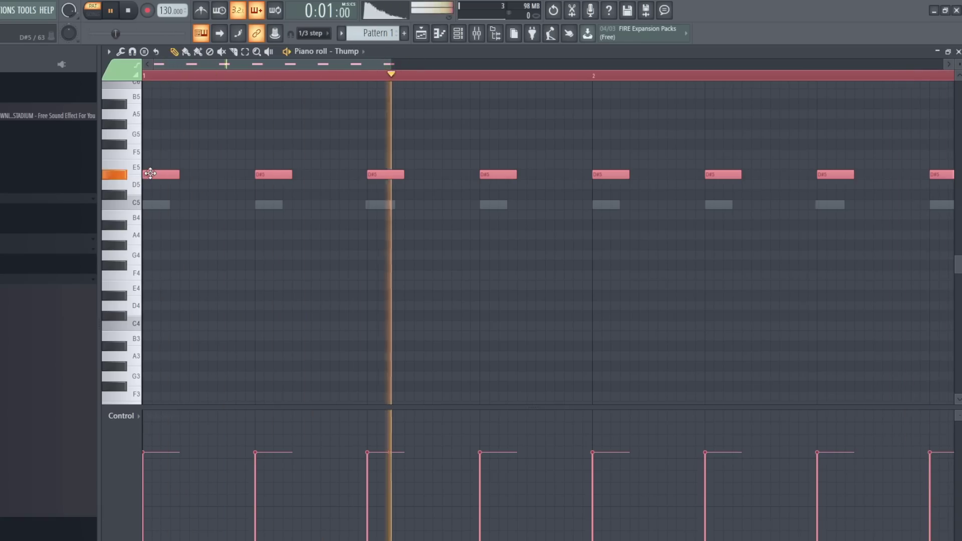
key(space)
click(958, 52)
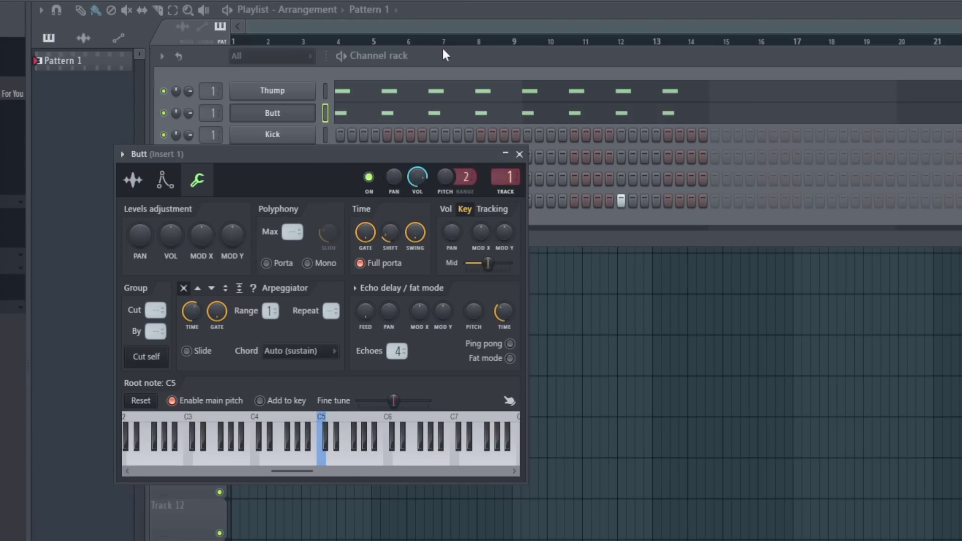
- Inspect Thump's envelope and sample pages, and check its notes in the piano roll
click(443, 53)
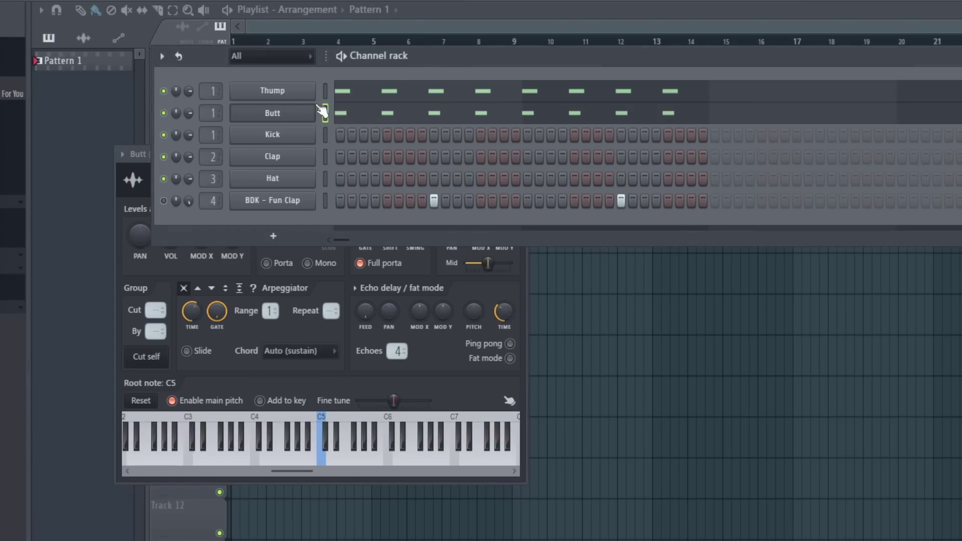
click(306, 97)
click(217, 200)
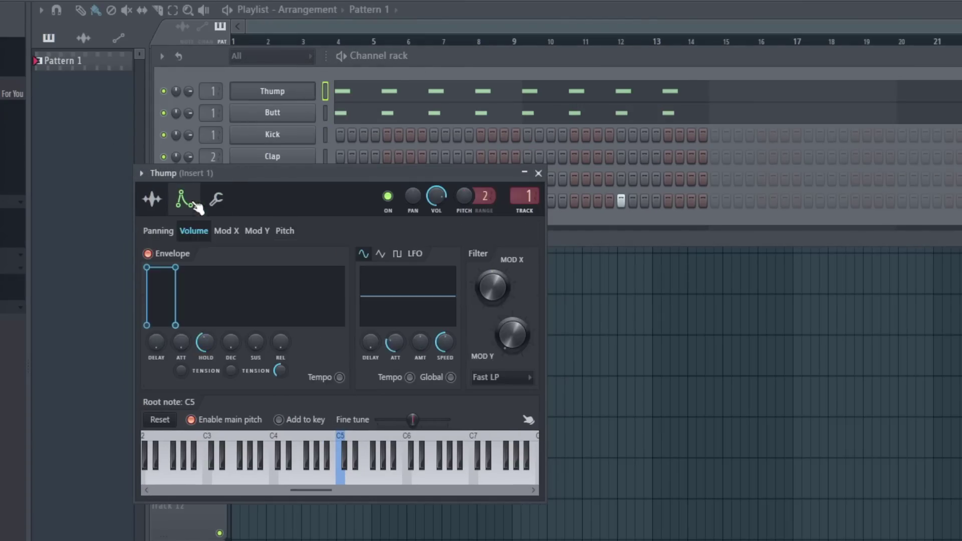
click(184, 200)
click(161, 200)
click(351, 91)
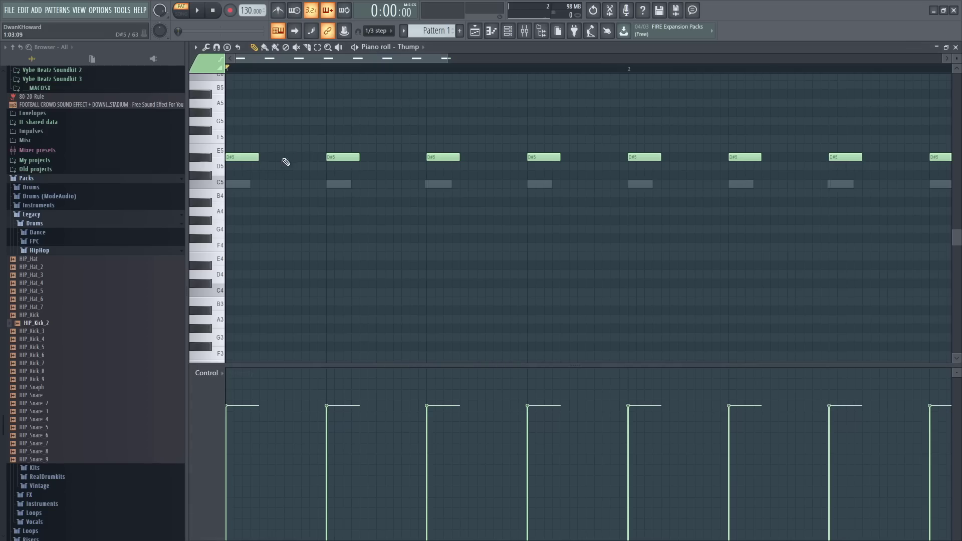
click(955, 48)
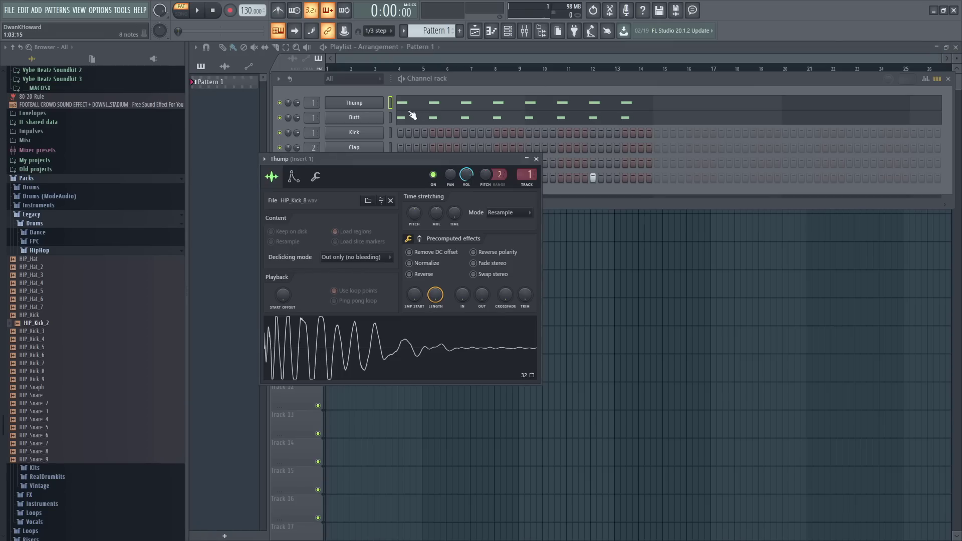
- Open Butt in the piano roll and transpose all its notes down to G#4 during playback
click(390, 118)
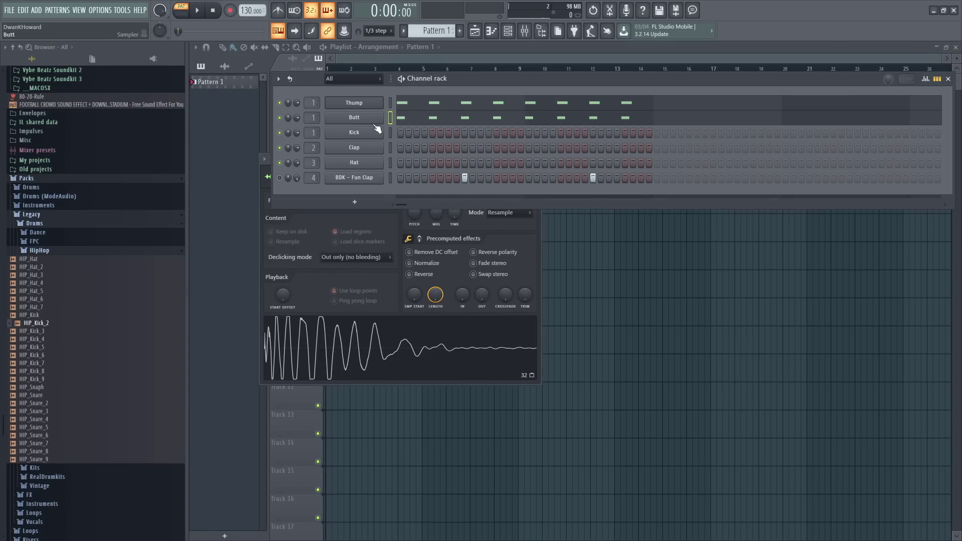
click(364, 123)
click(409, 120)
key(space)
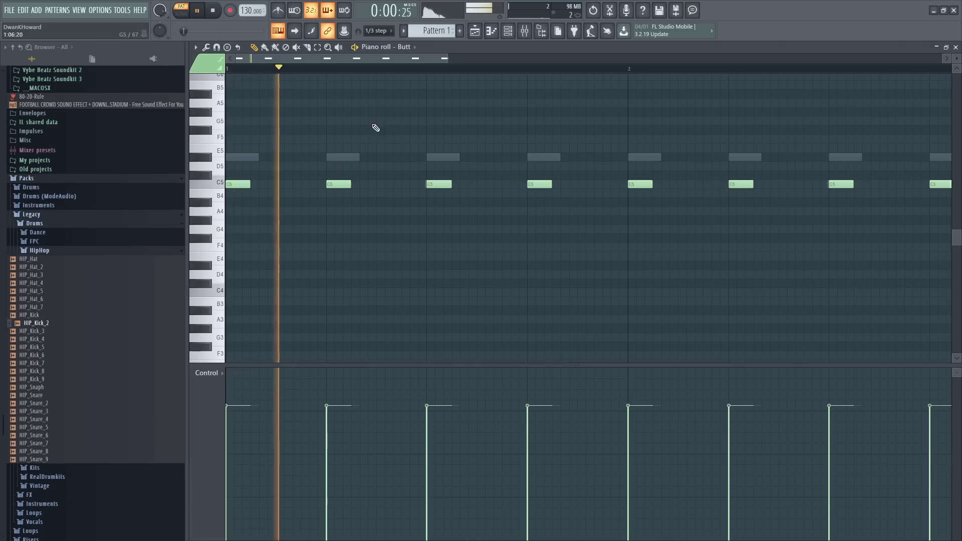
key(ctrl+a)
key(Down)
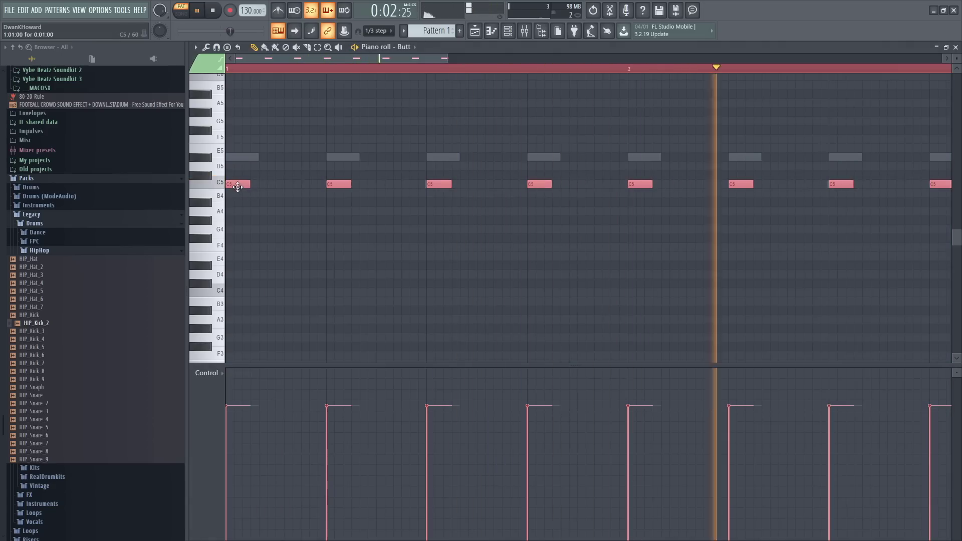
key(Down)
key(Down)
key(Down)
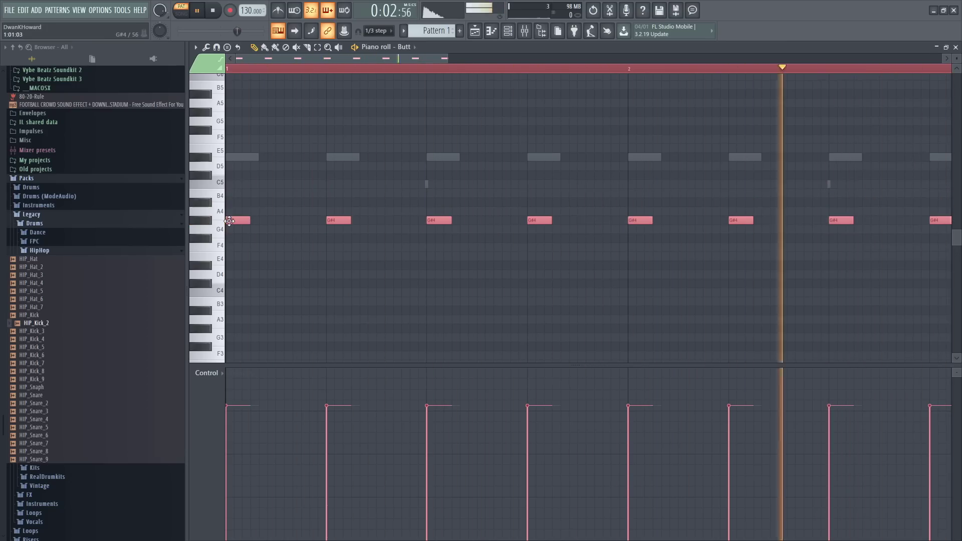
key(space)
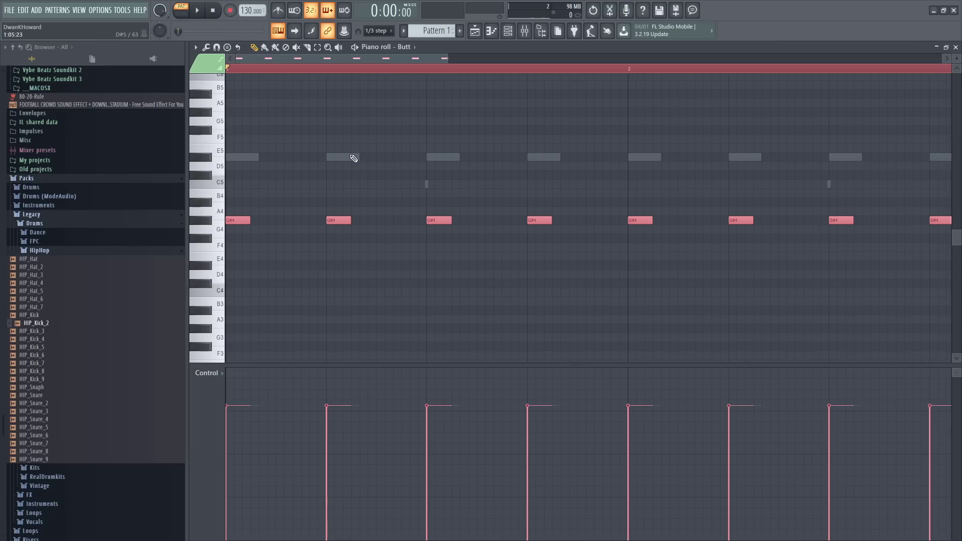
- Raise all Butt notes to A4 during playback and close the piano roll
key(space)
drag(240, 216, 240, 207)
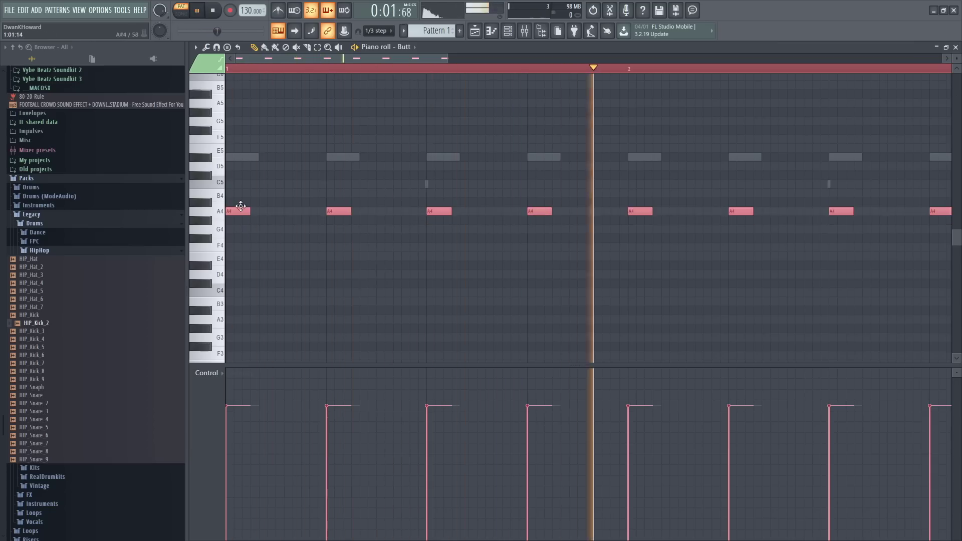
key(space)
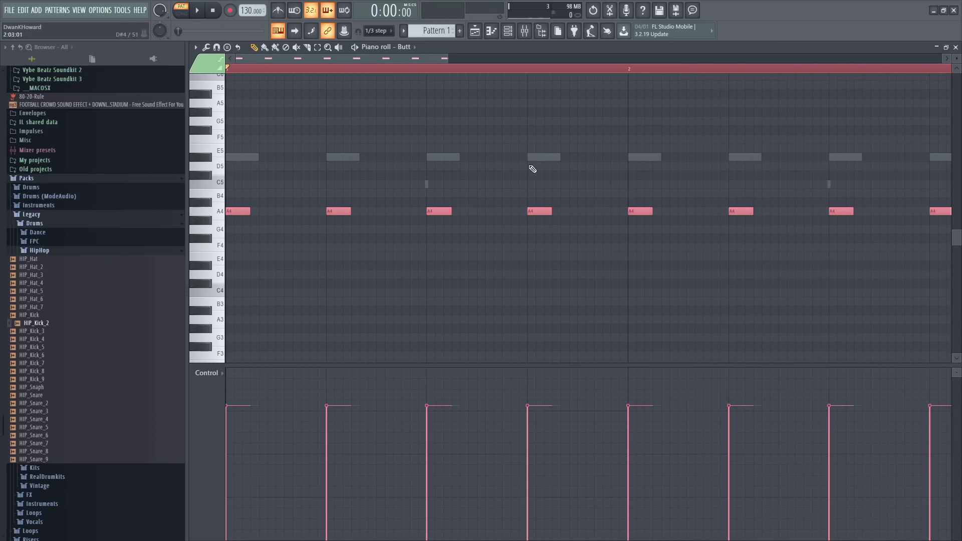
click(956, 46)
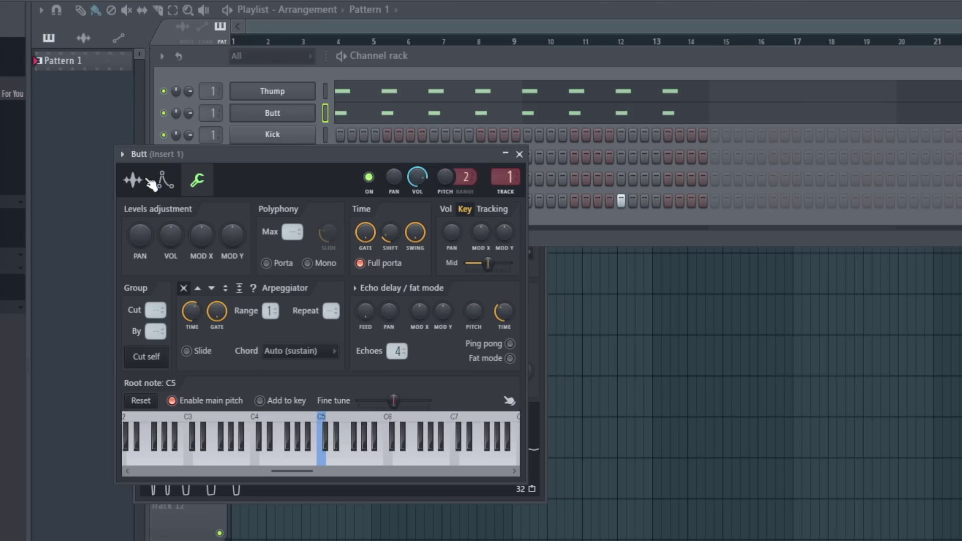
- Show Butt's volume envelope and filter page, solo the Butt channel and start playback
click(166, 182)
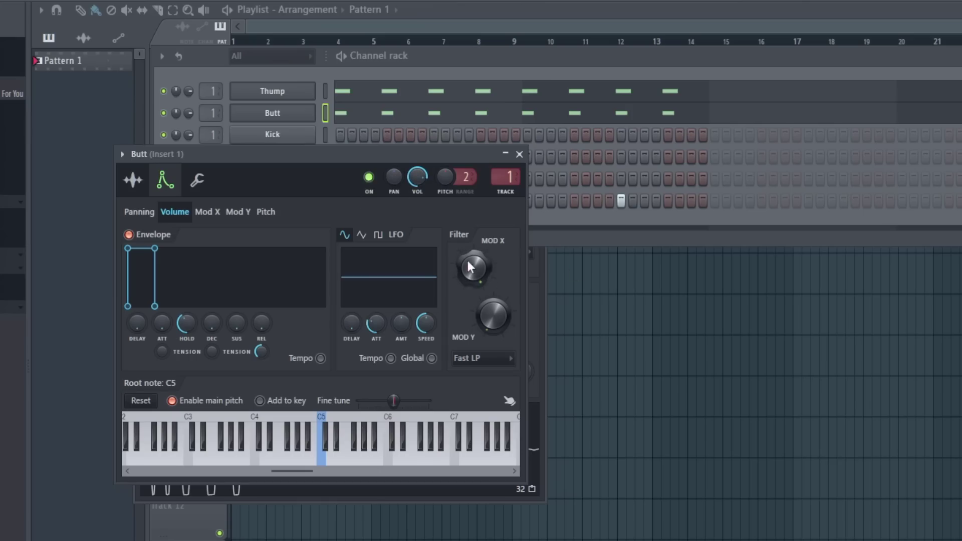
right_click(163, 115)
click(179, 120)
click(244, 113)
click(251, 113)
key(space)
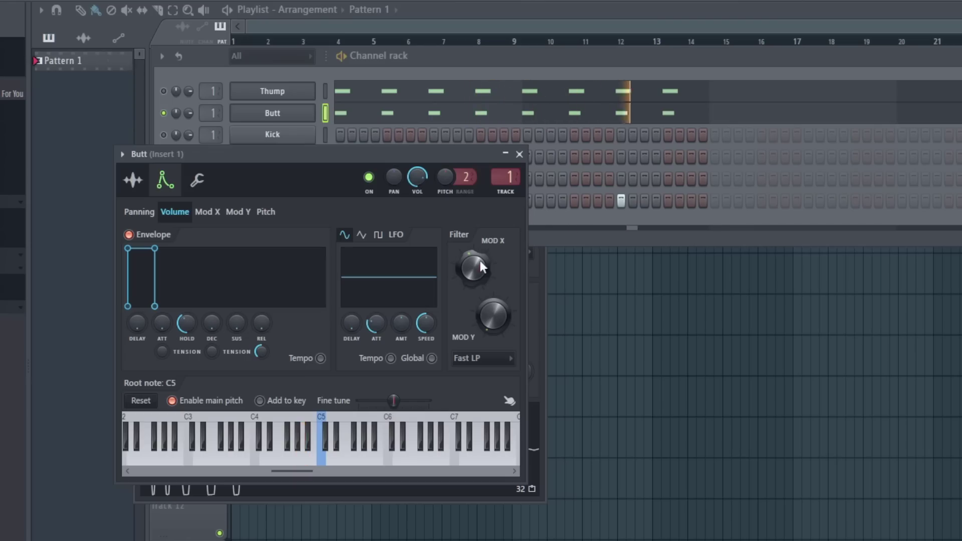
- Try raising Butt's filter Mod Y during playback, reset the knob and stop playback
drag(486, 319, 486, 268)
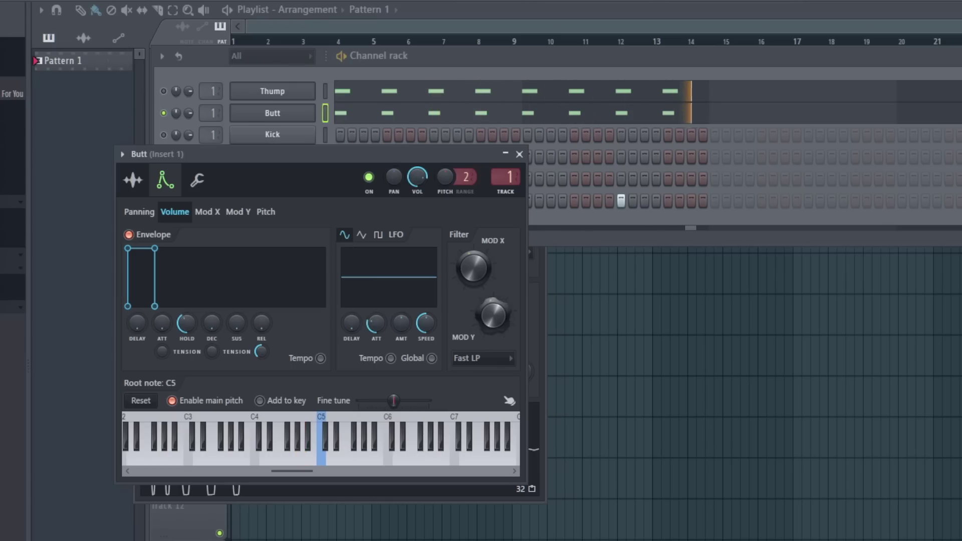
right_click(495, 325)
click(506, 329)
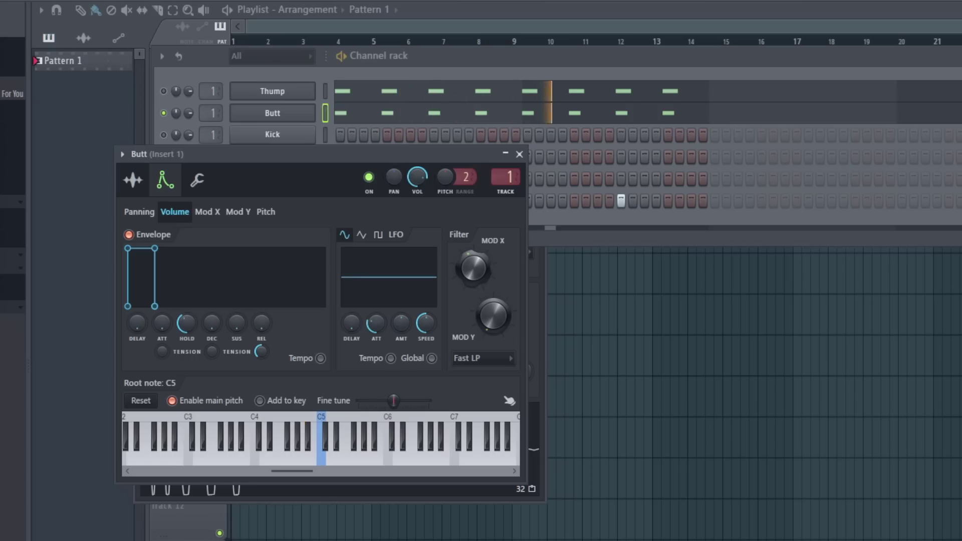
key(space)
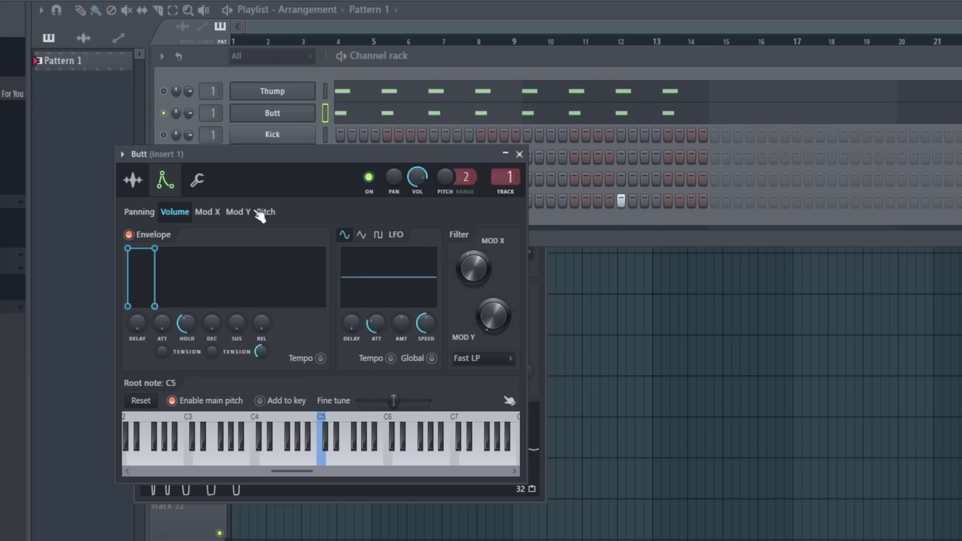
- Raise the volume level adjustment on Butt's miscellaneous functions page and move the settings window clear of the channel names
click(198, 182)
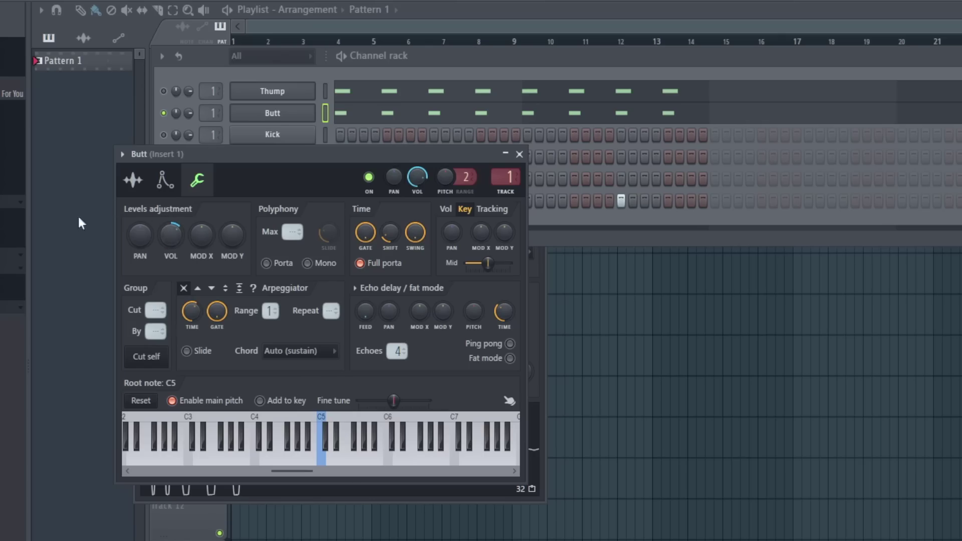
drag(265, 172, 604, 138)
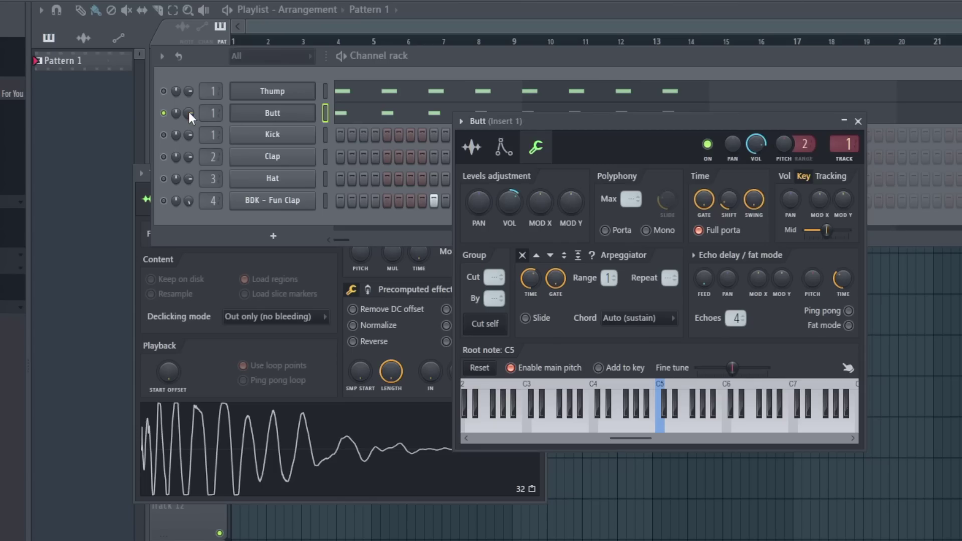
drag(188, 111, 188, 106)
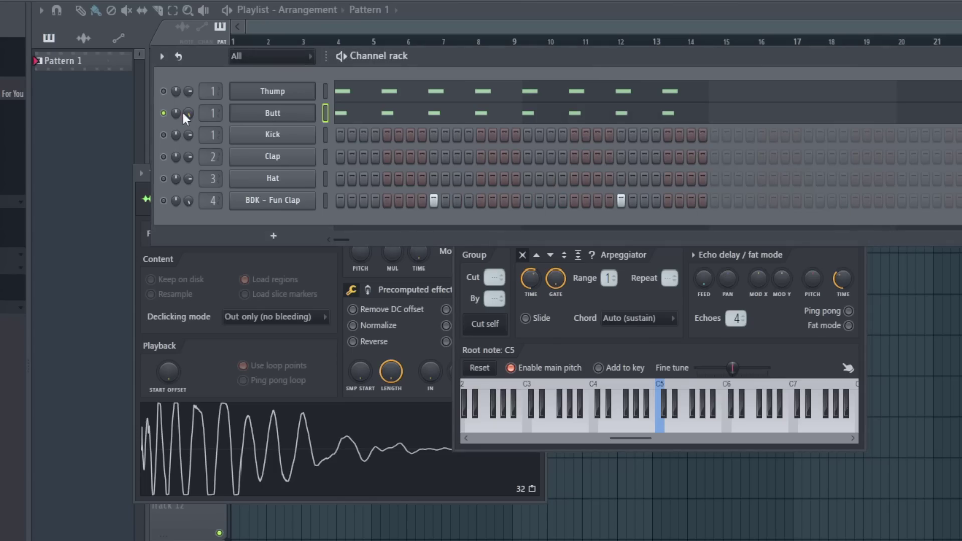
click(622, 284)
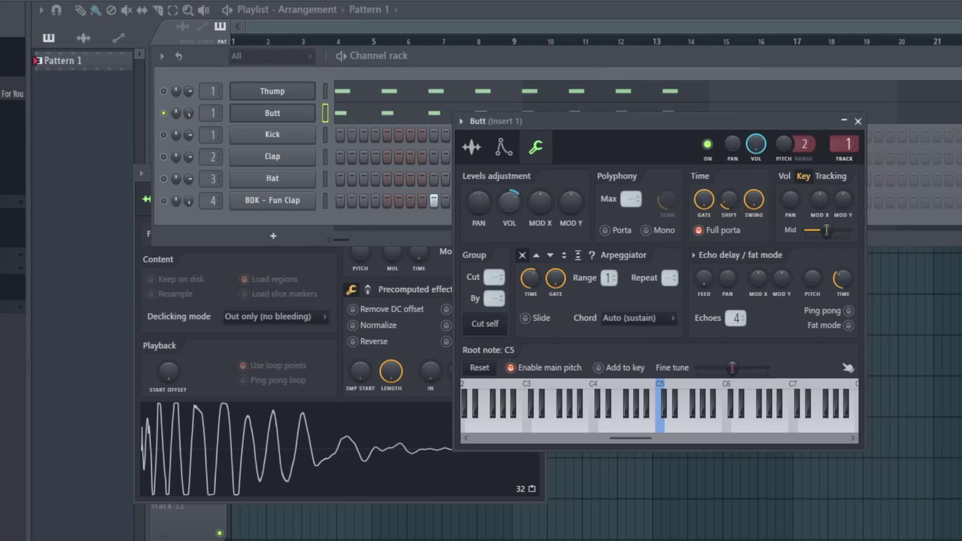
right_click(509, 203)
click(522, 210)
- Set Butt's volume level adjustment slightly above default by ear during playback, and stop playback
key(space)
drag(511, 200, 511, 185)
drag(510, 201, 510, 210)
drag(509, 202, 510, 209)
key(space)
- Enable Thump alongside Butt, play both layers together and show Thump's volume envelope and filter page
click(325, 91)
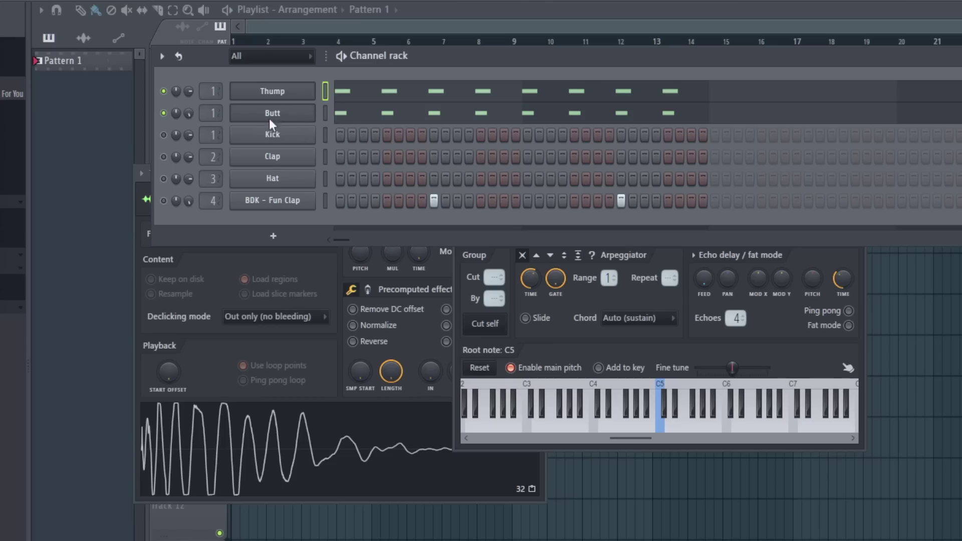
key(space)
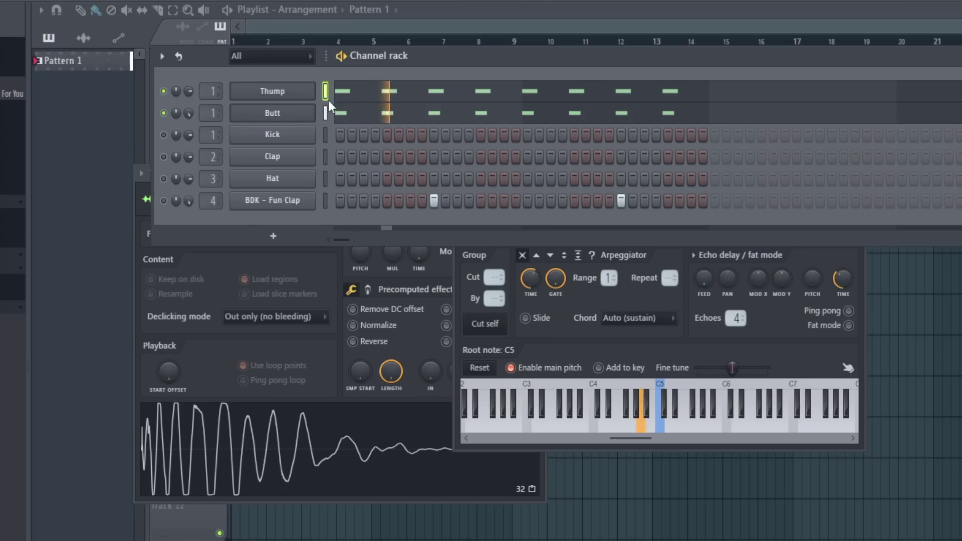
click(296, 88)
click(297, 89)
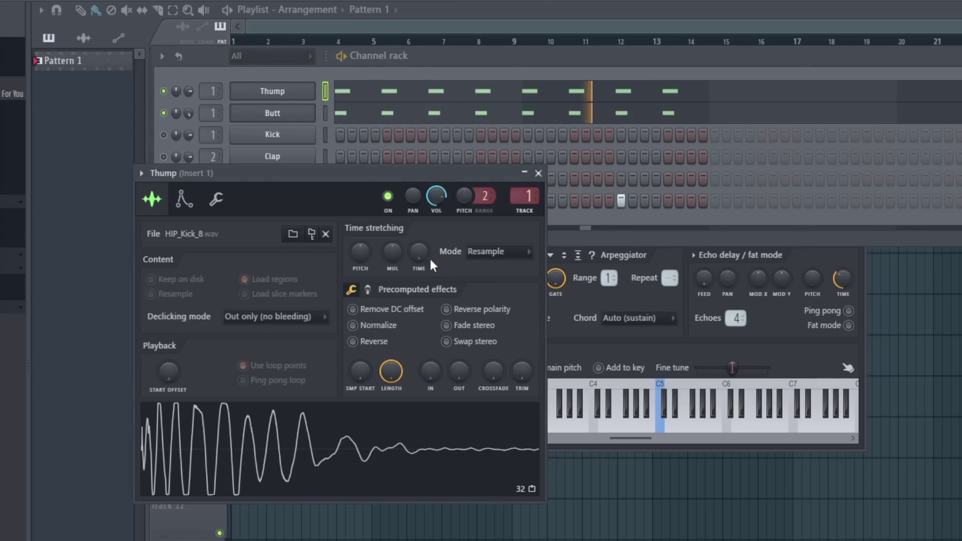
click(216, 199)
click(184, 199)
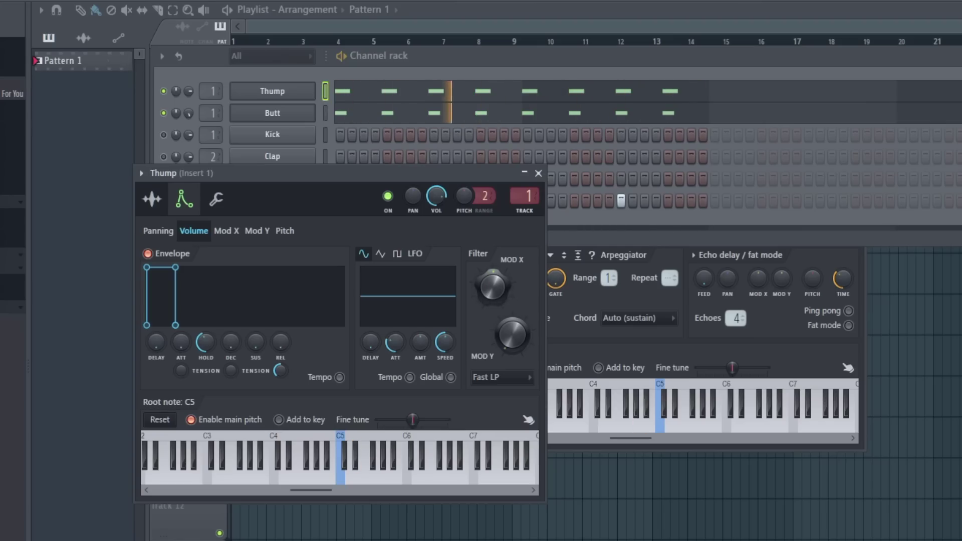
- Select the Butt channel and show its volume envelope and filter page while both layers play
click(324, 112)
click(301, 111)
click(301, 112)
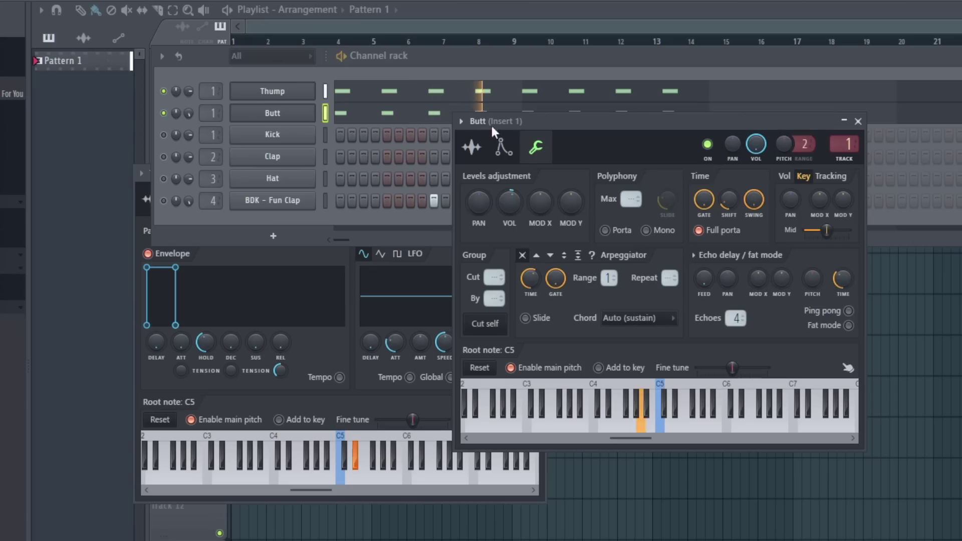
click(504, 146)
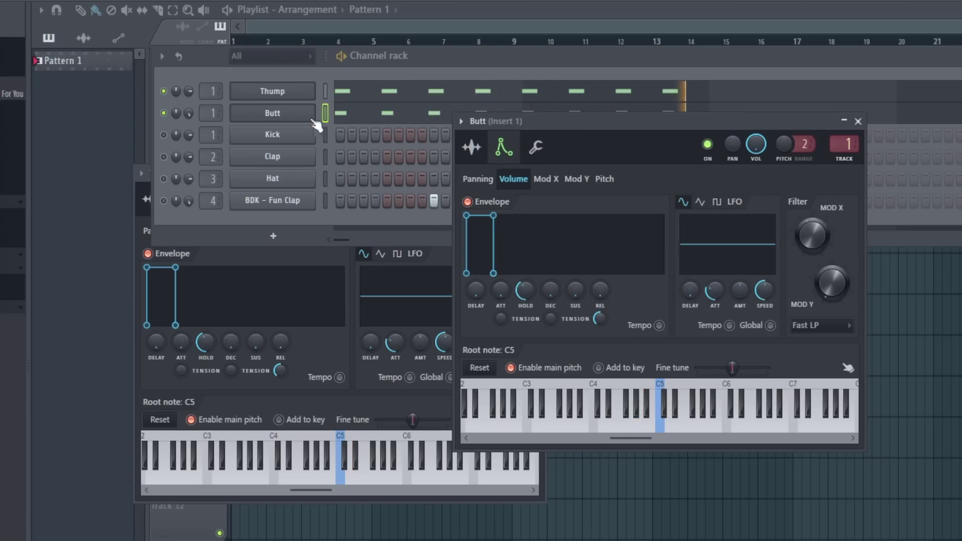
- Try different filter Mod X and Mod Y settings on Thump during playback, and reset both knobs
click(274, 93)
drag(486, 290, 486, 316)
drag(518, 351, 493, 283)
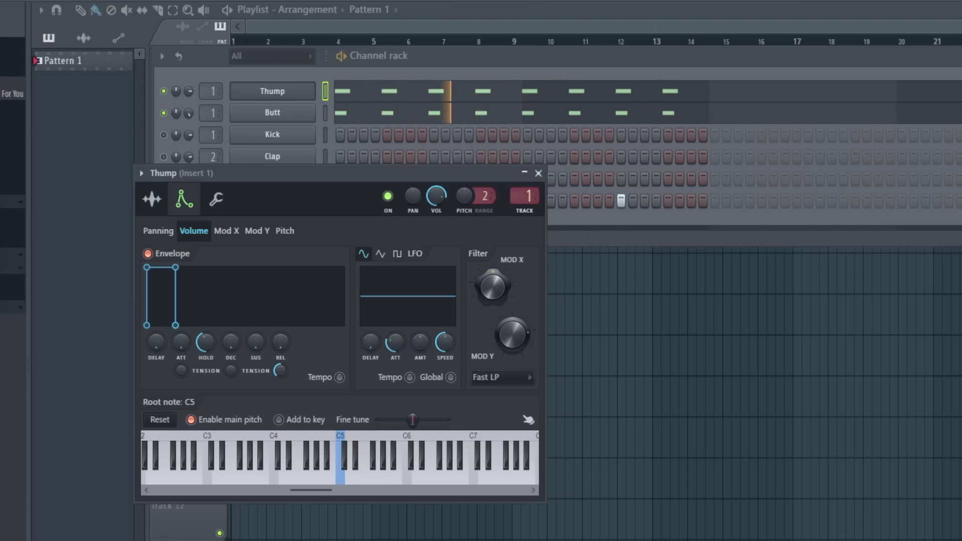
right_click(503, 278)
click(530, 289)
right_click(513, 336)
click(521, 346)
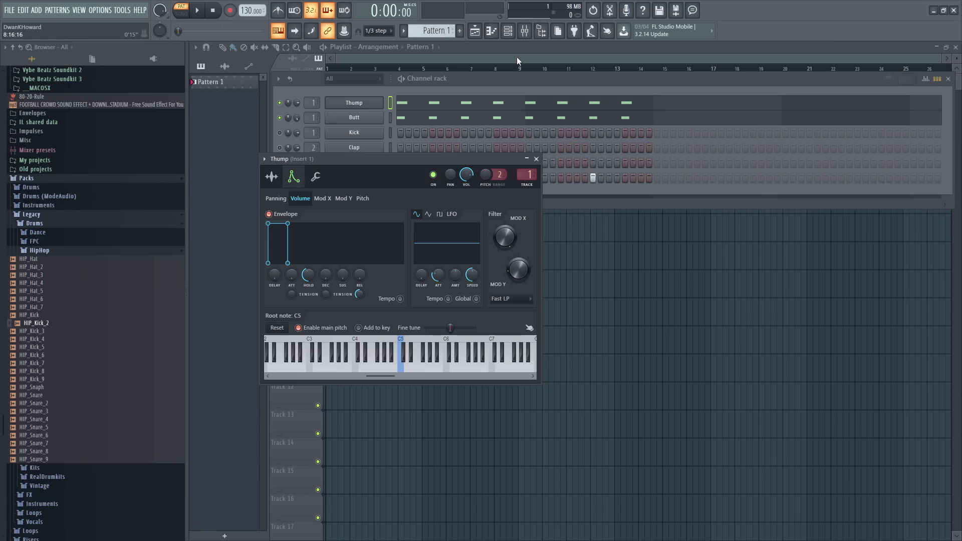
- Check the effects loaded on mixer Insert 1, close the mixer and bring the channel rack to the front
click(524, 31)
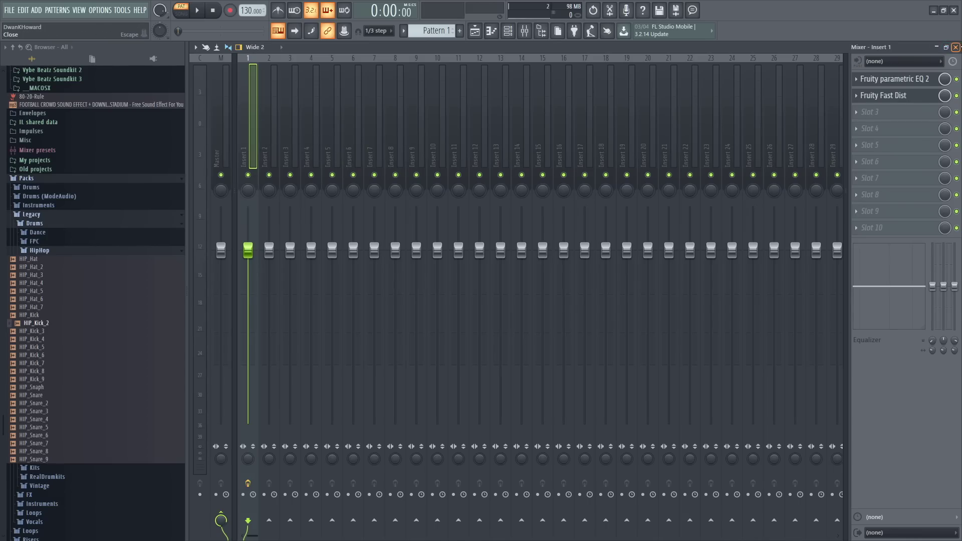
click(955, 47)
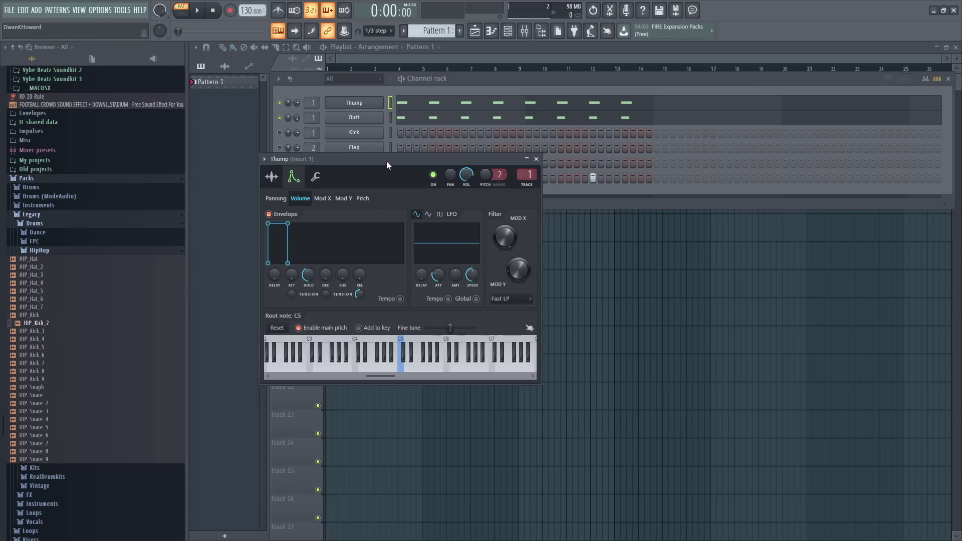
click(469, 77)
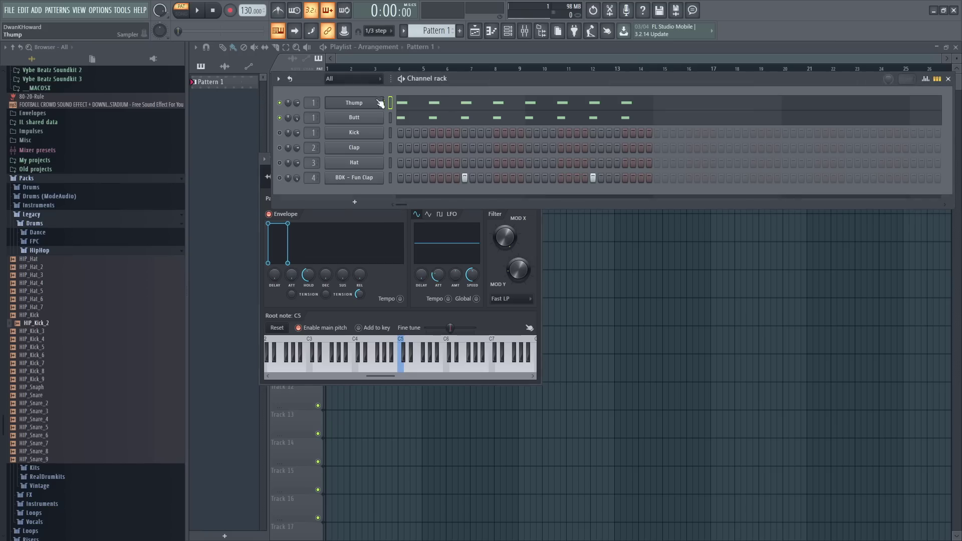